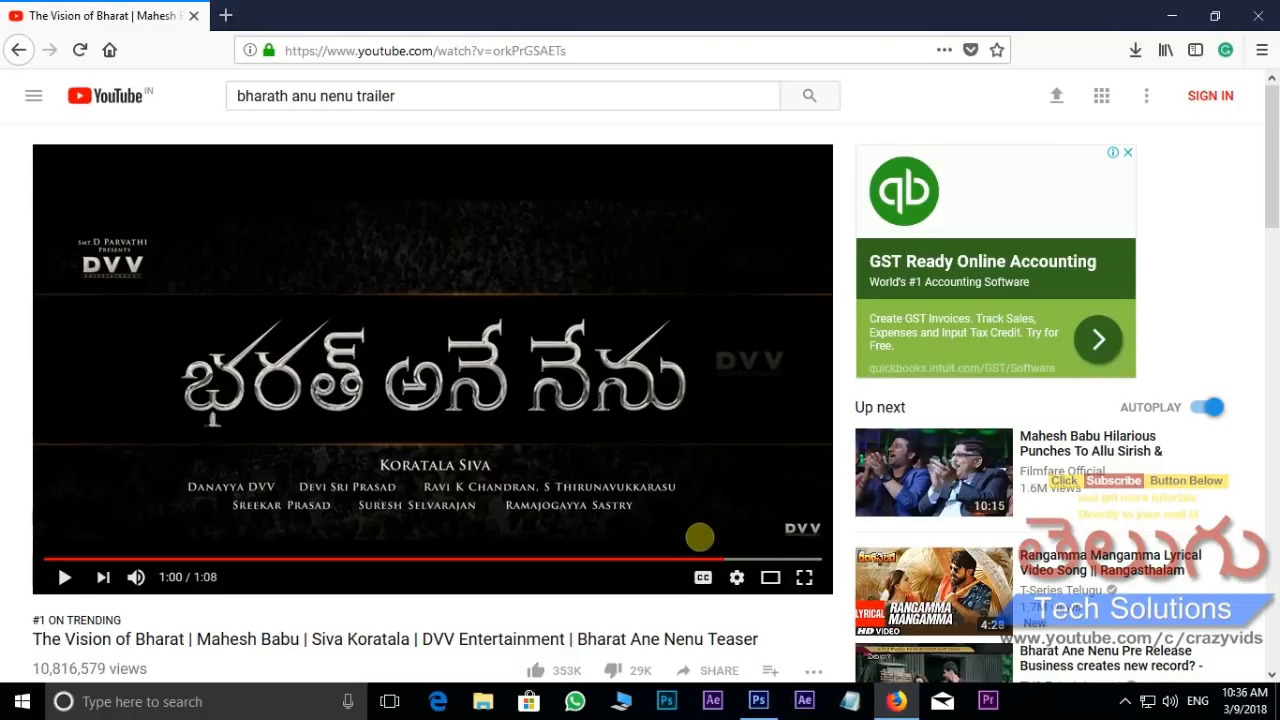
- Play the teaser near its end and pause it at about 0:59 on the metallic title card
click(636, 559)
click(64, 577)
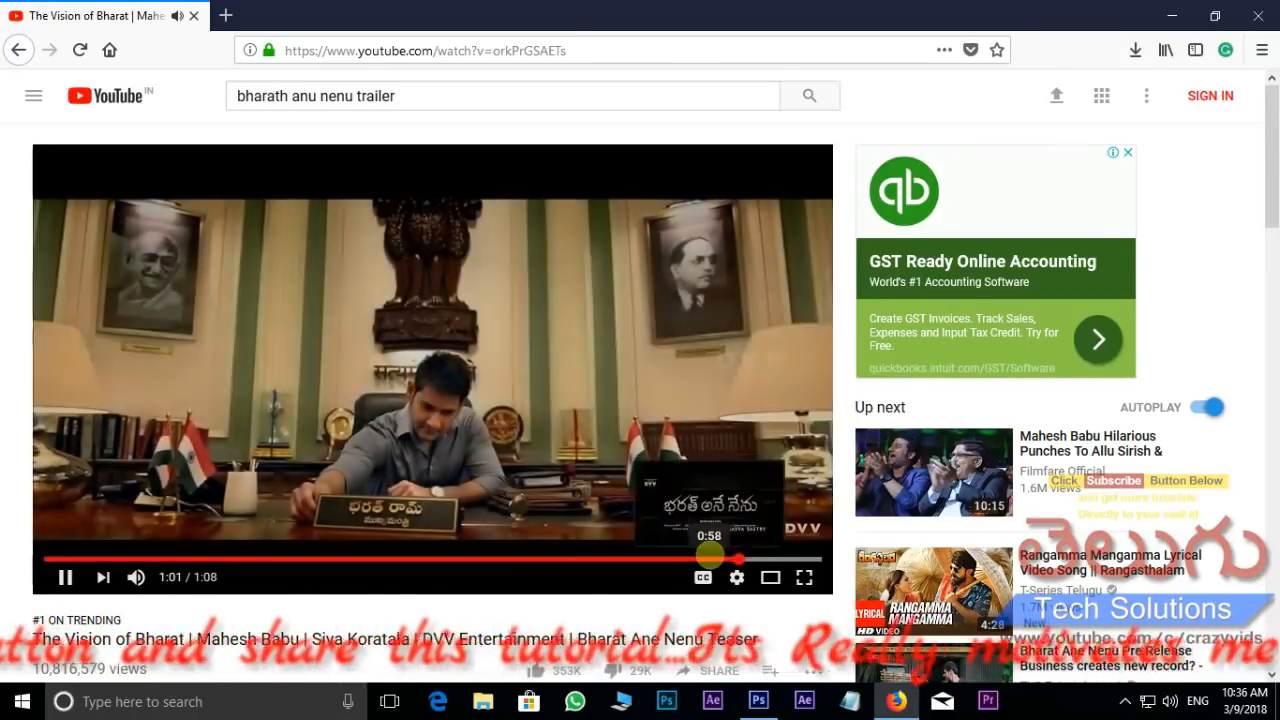
click(710, 558)
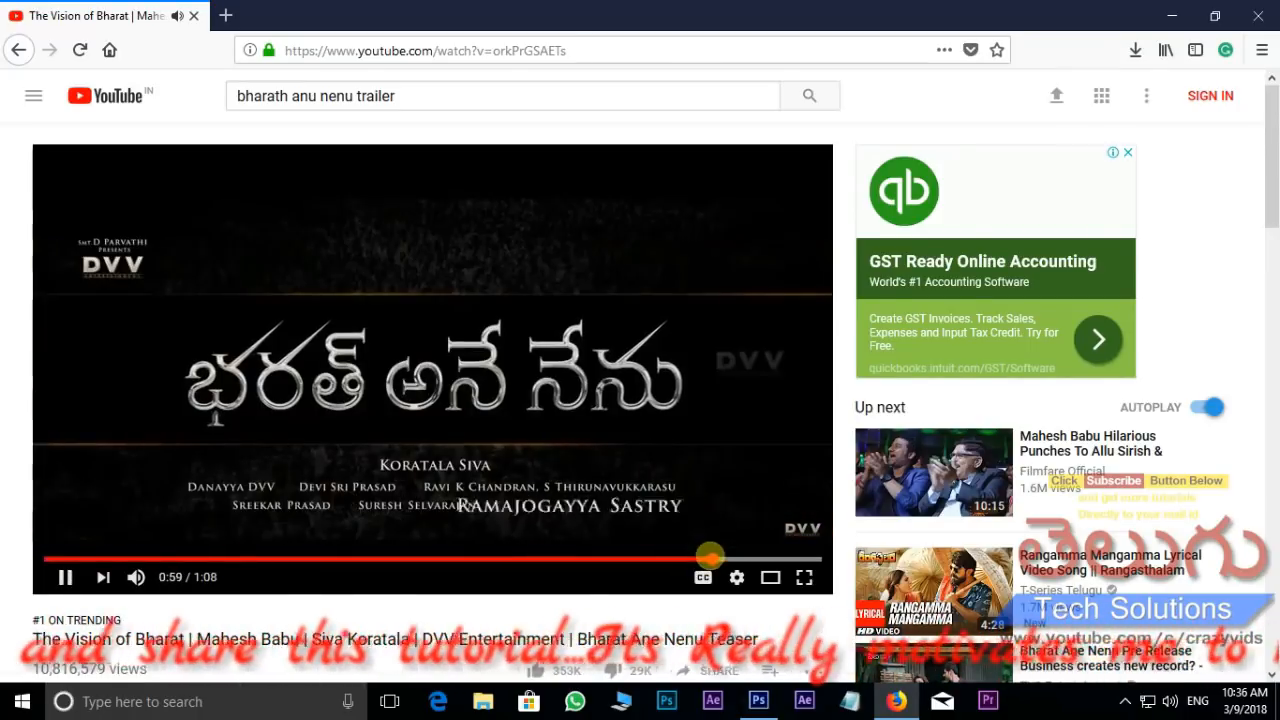
click(343, 434)
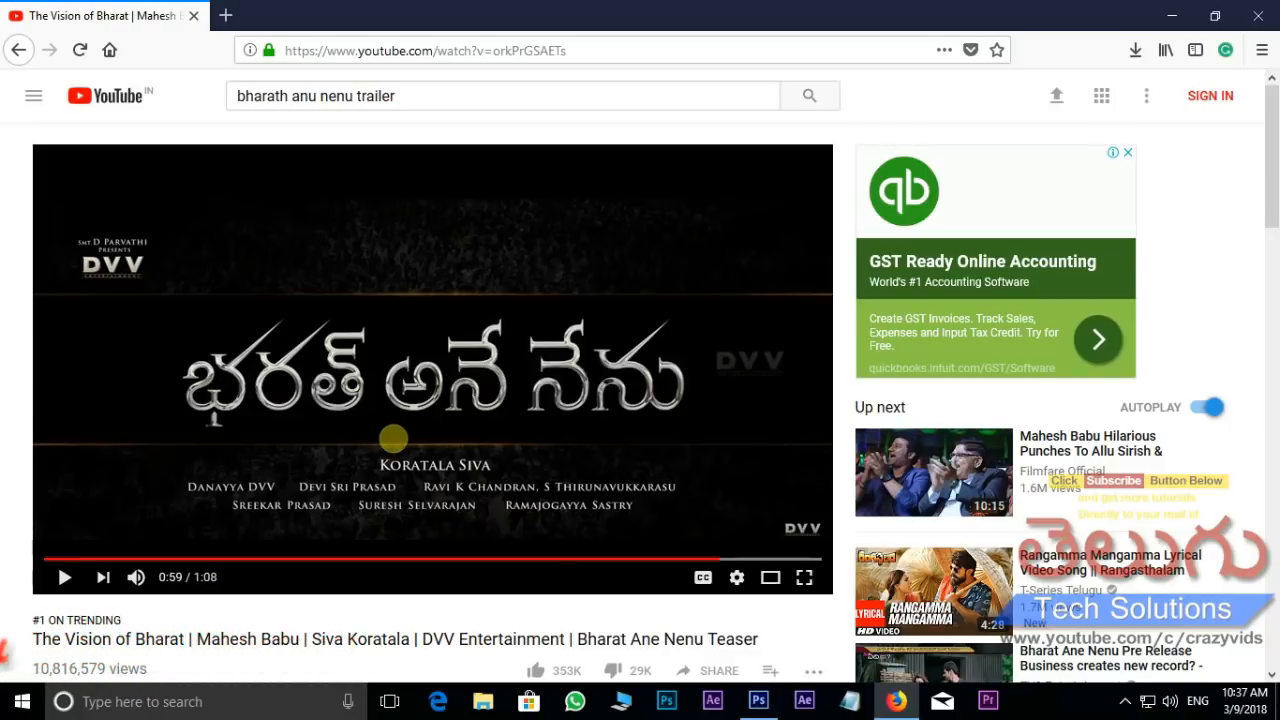
- Switch to Photoshop and inspect the title, Layer 2 and Layer 4 by hiding and showing each one
click(757, 703)
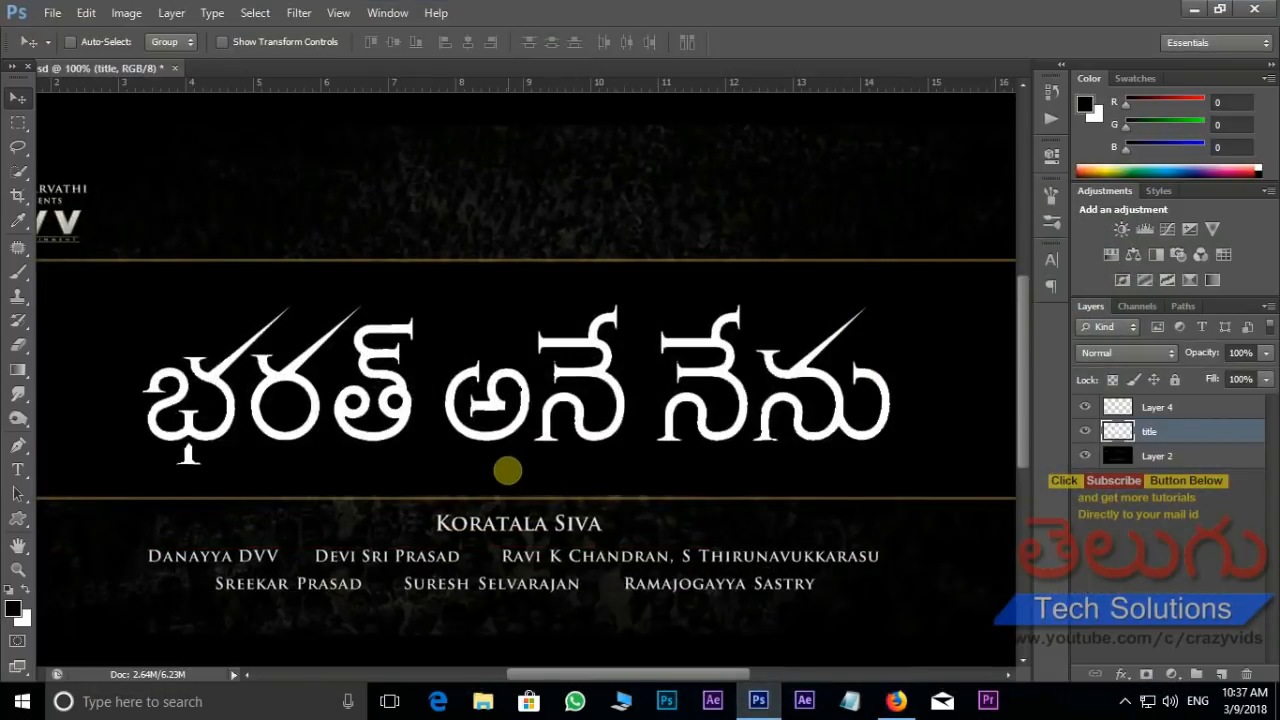
key(ctrl+minus)
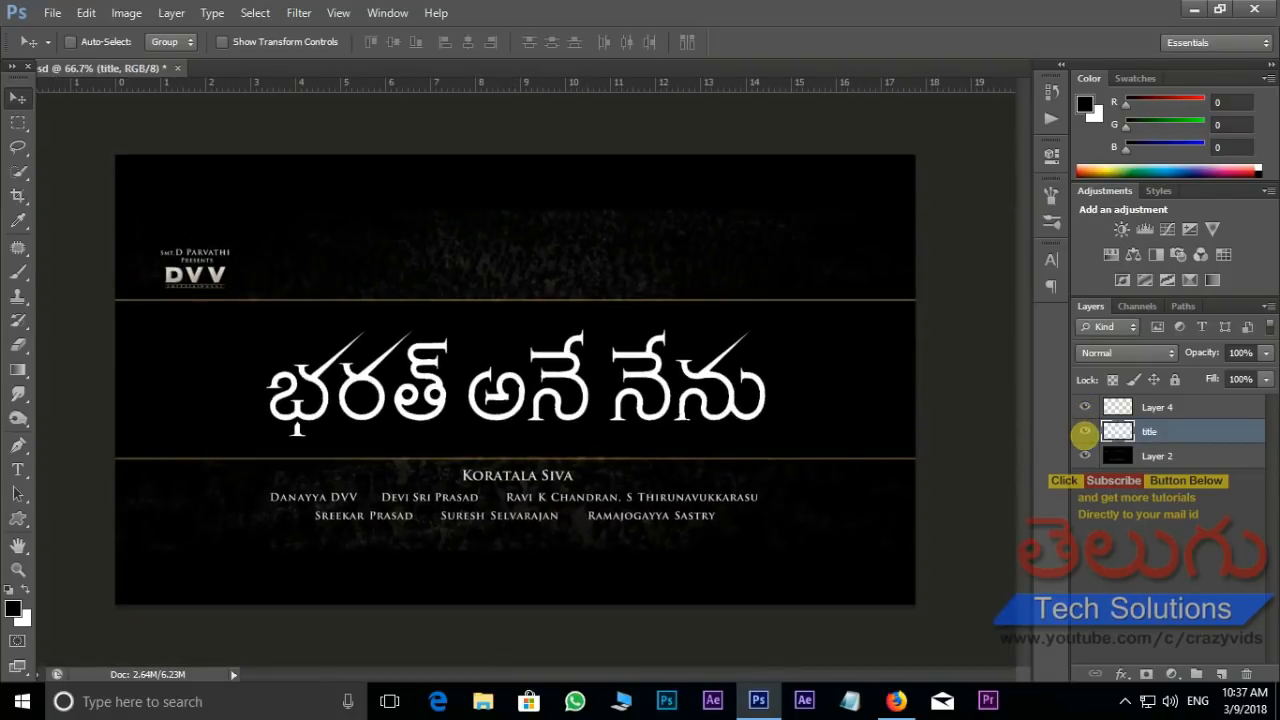
click(1084, 431)
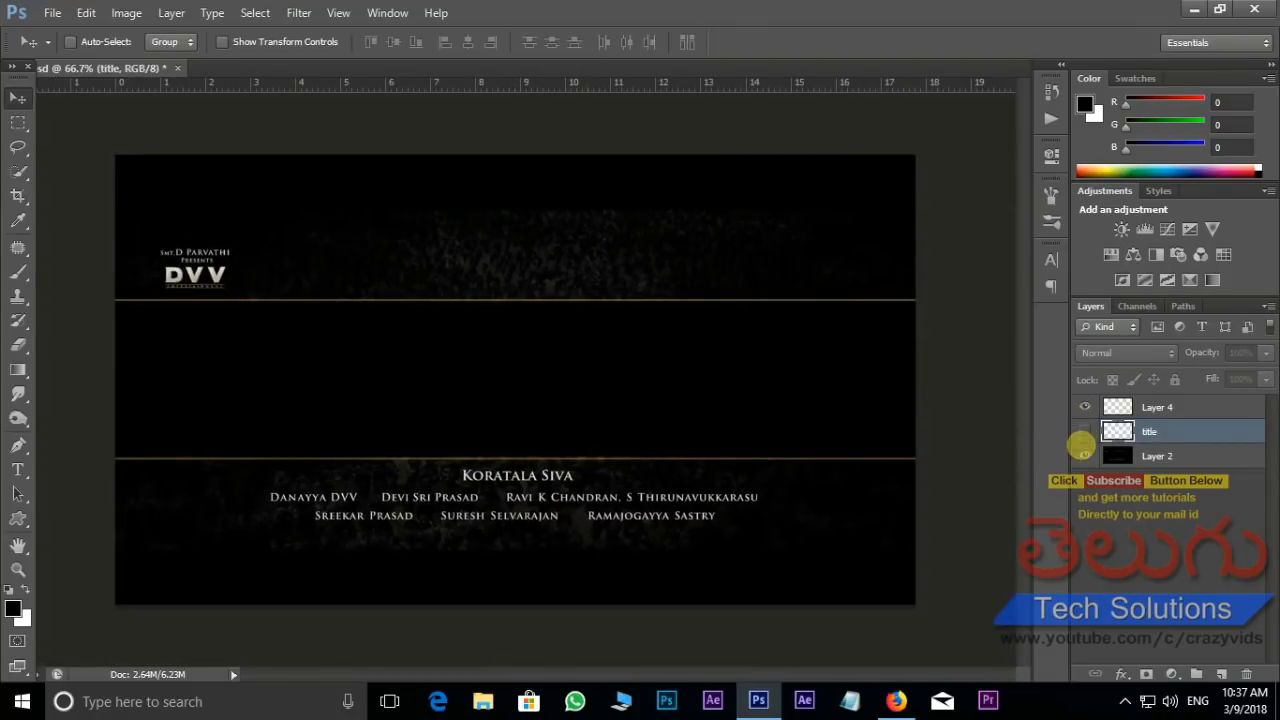
click(1085, 455)
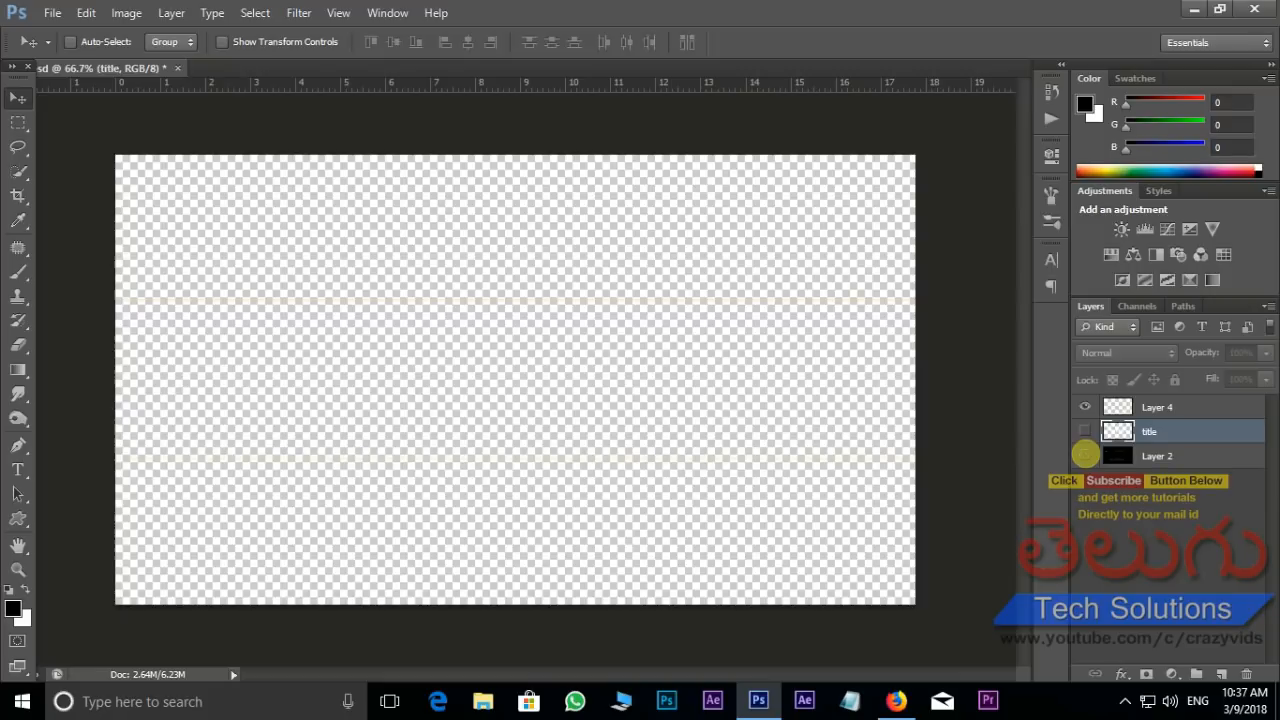
click(1085, 455)
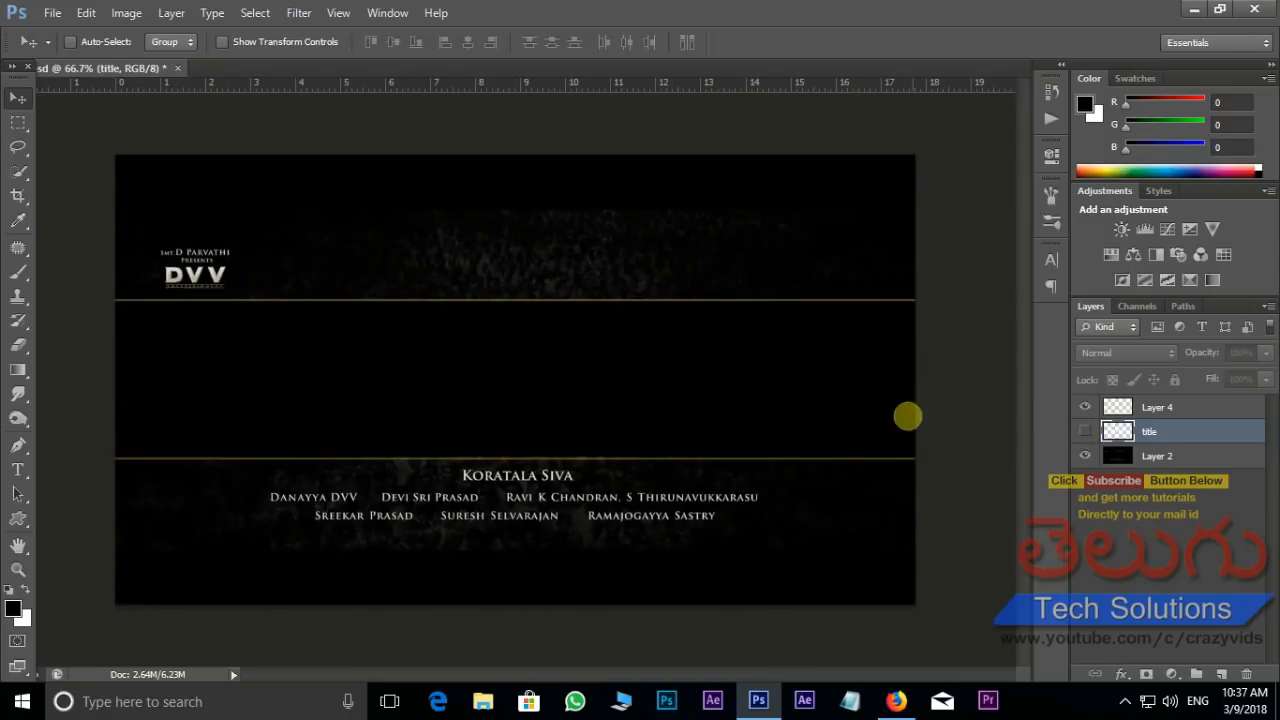
click(1086, 406)
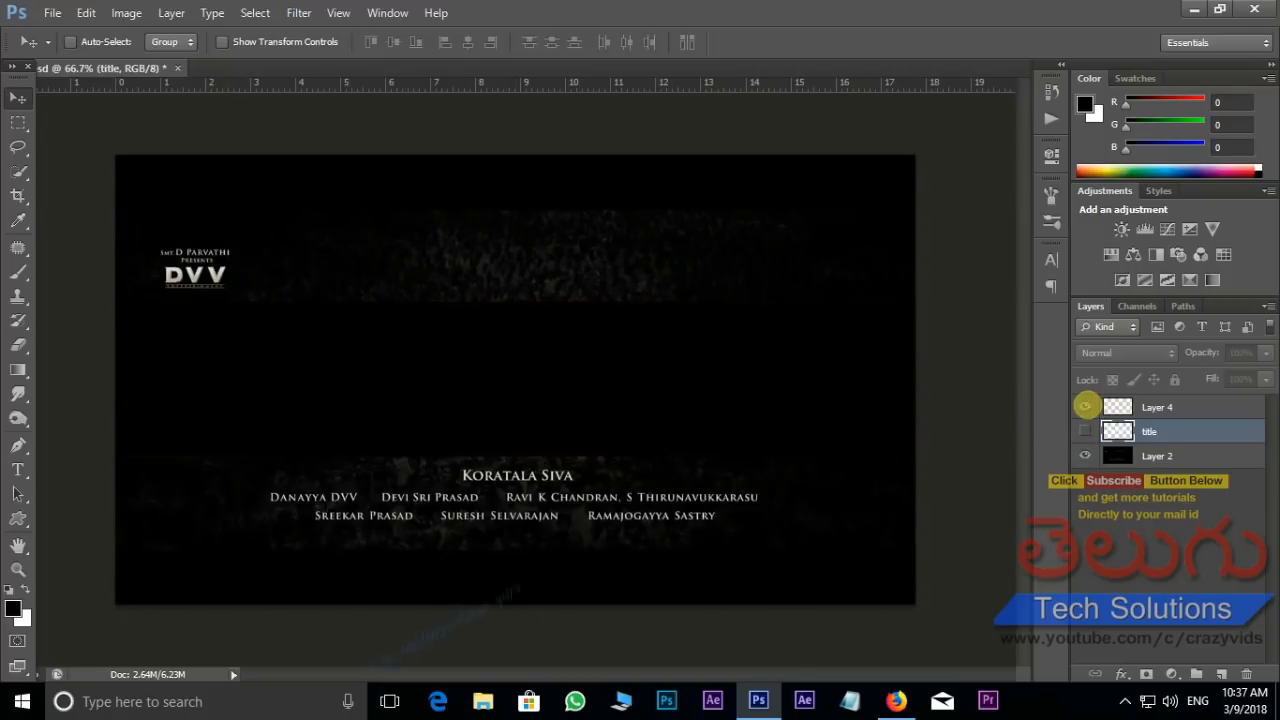
click(1086, 406)
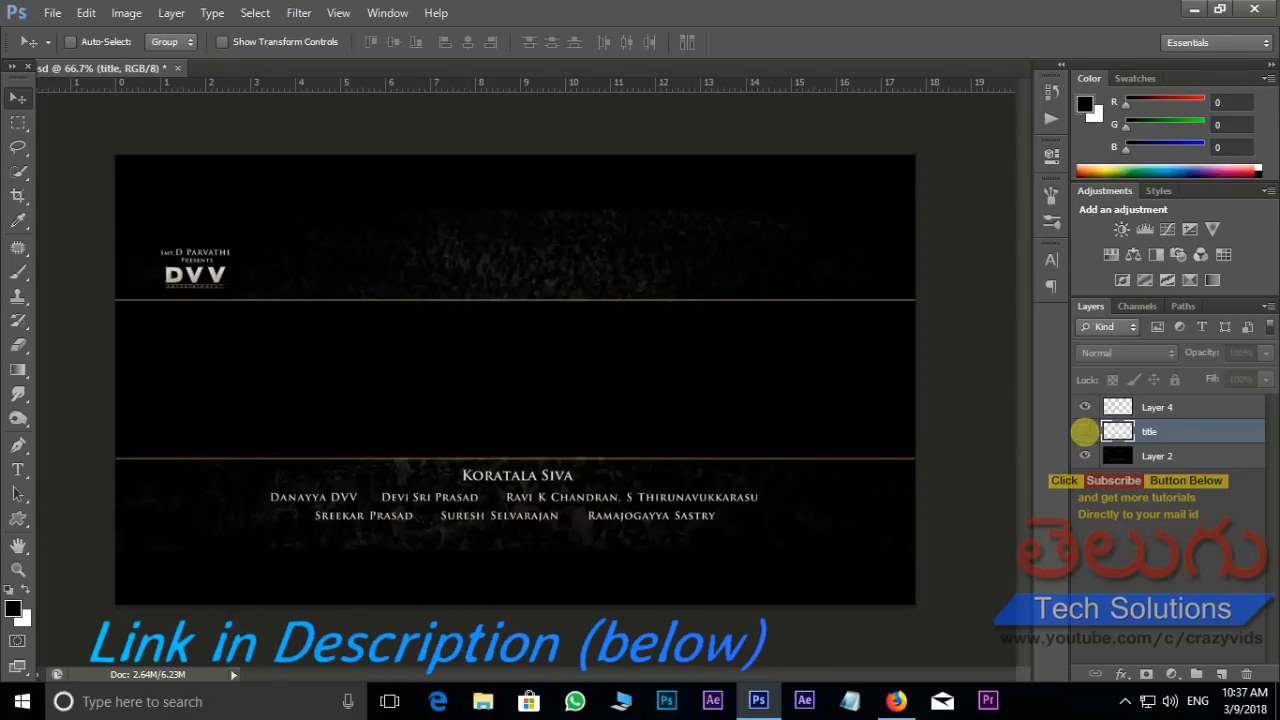
click(1084, 431)
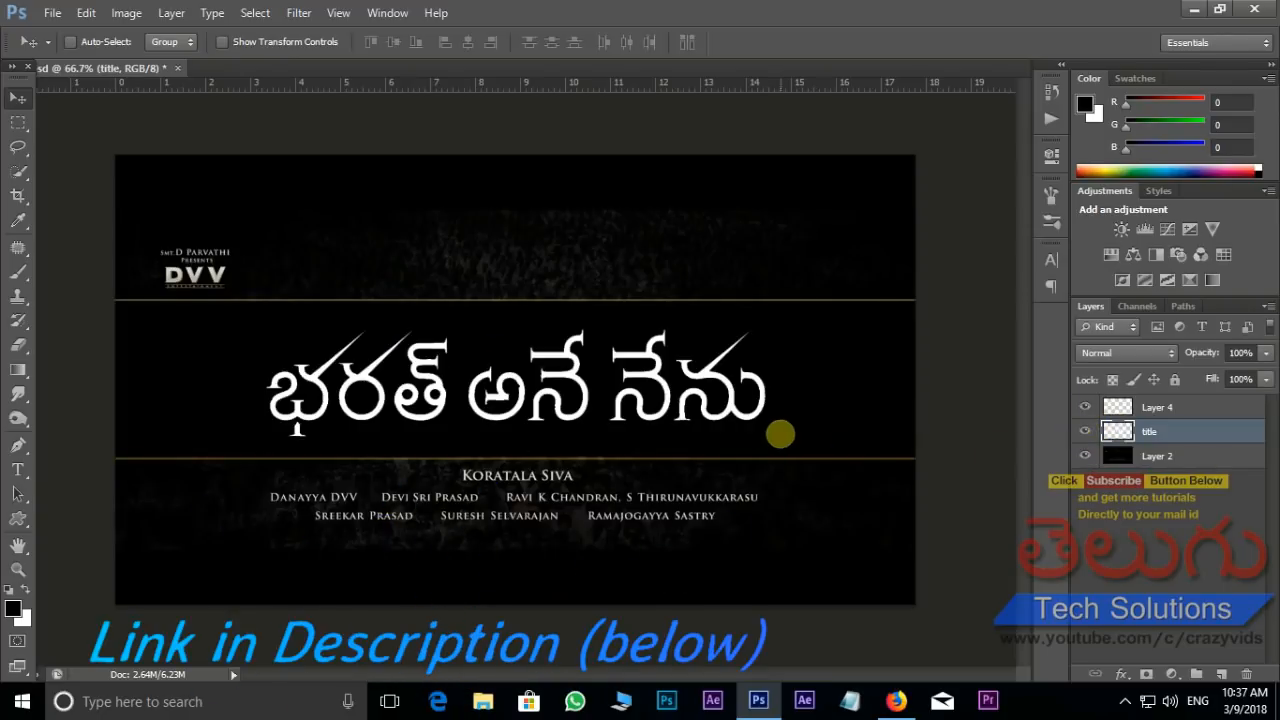
- Add Bevel & Emboss to the title layer with a depth of 150% and a size of 10 px
key(ctrl+plus)
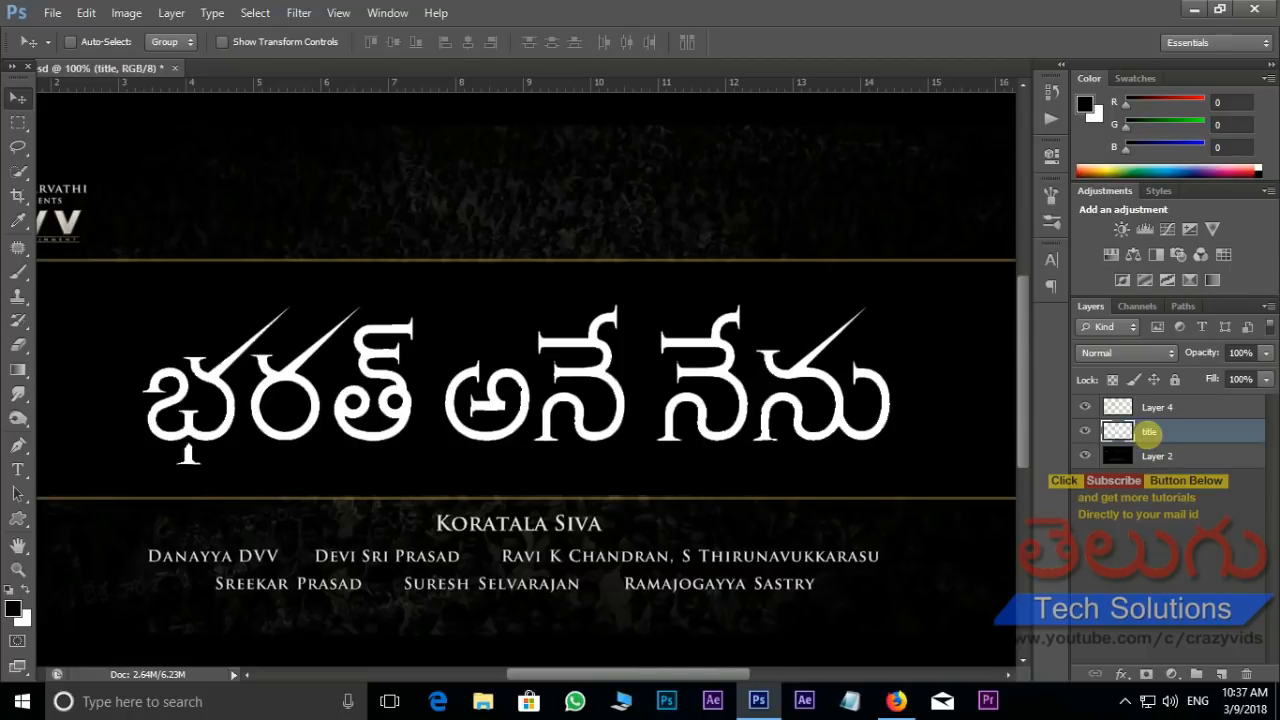
right_click(1149, 432)
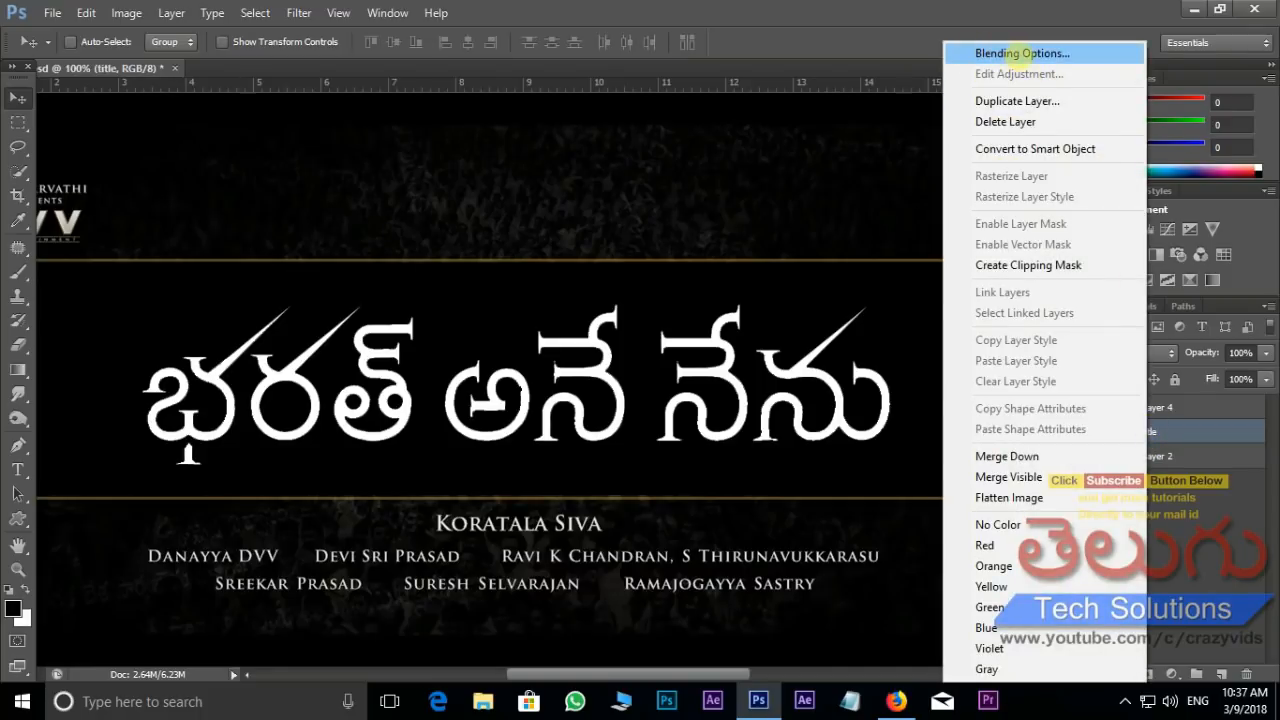
click(1022, 53)
drag(881, 81, 830, 124)
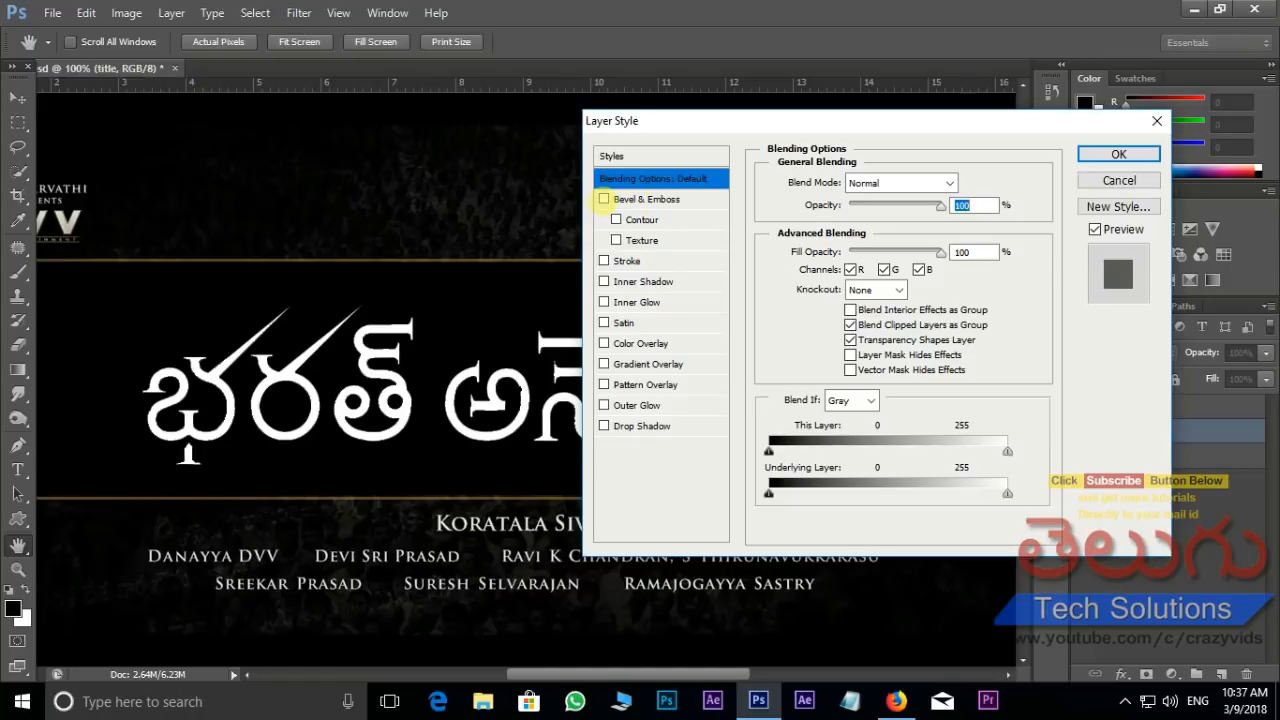
click(628, 200)
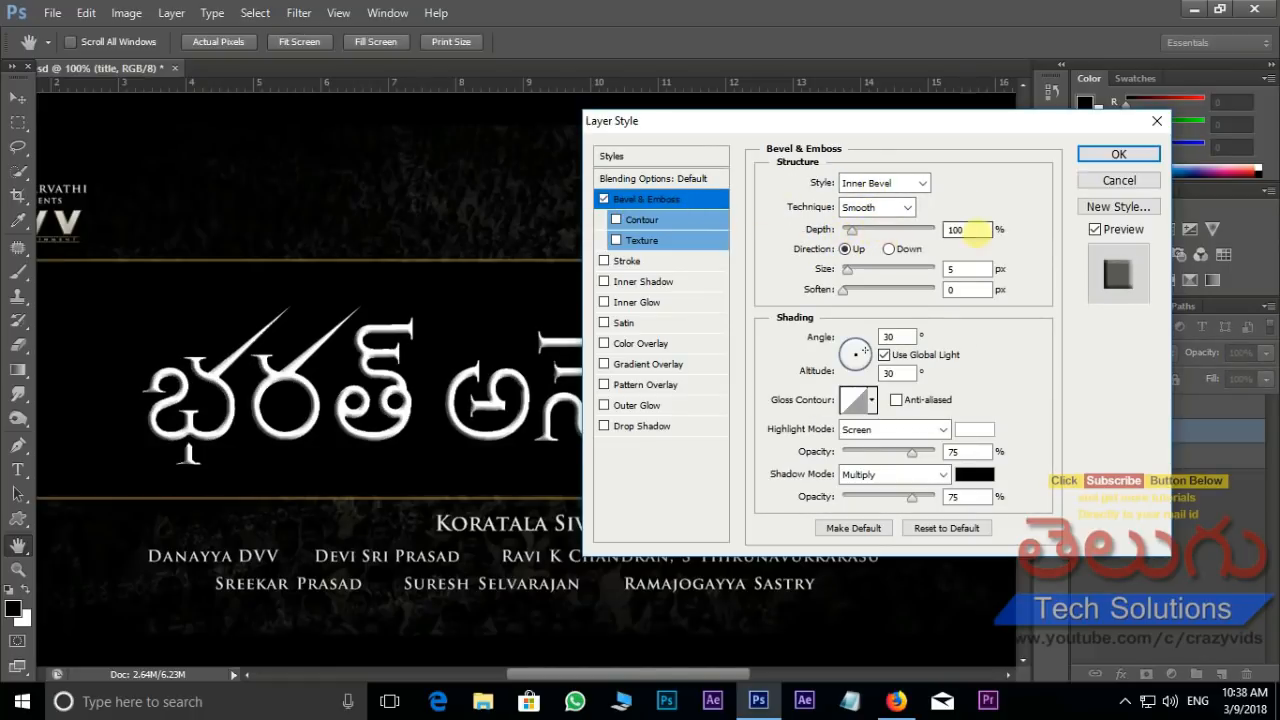
text(150)
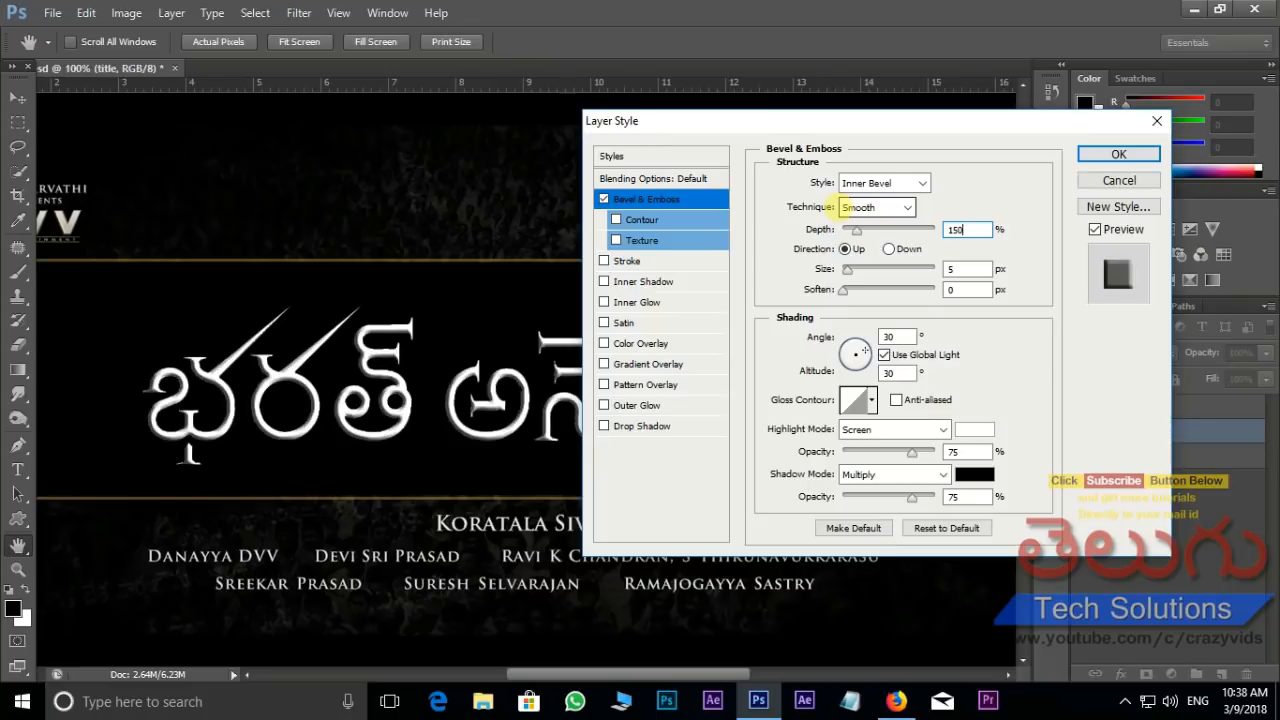
double_click(955, 268)
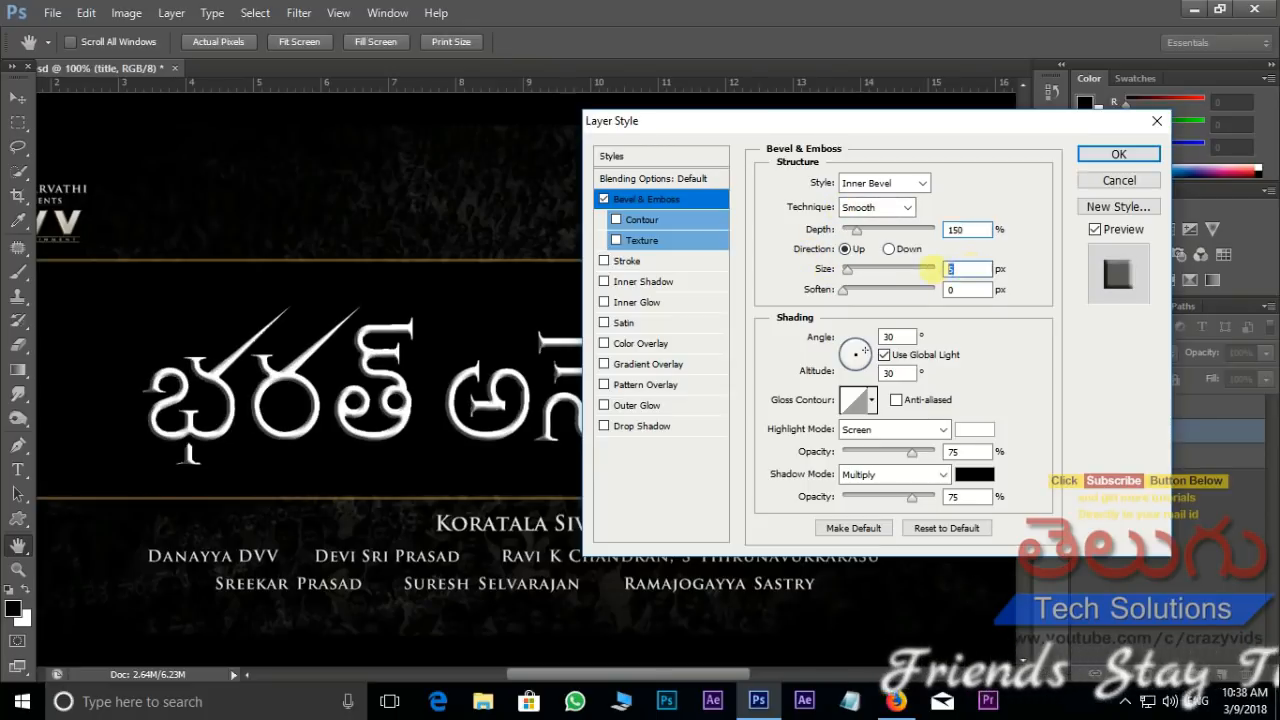
text(10)
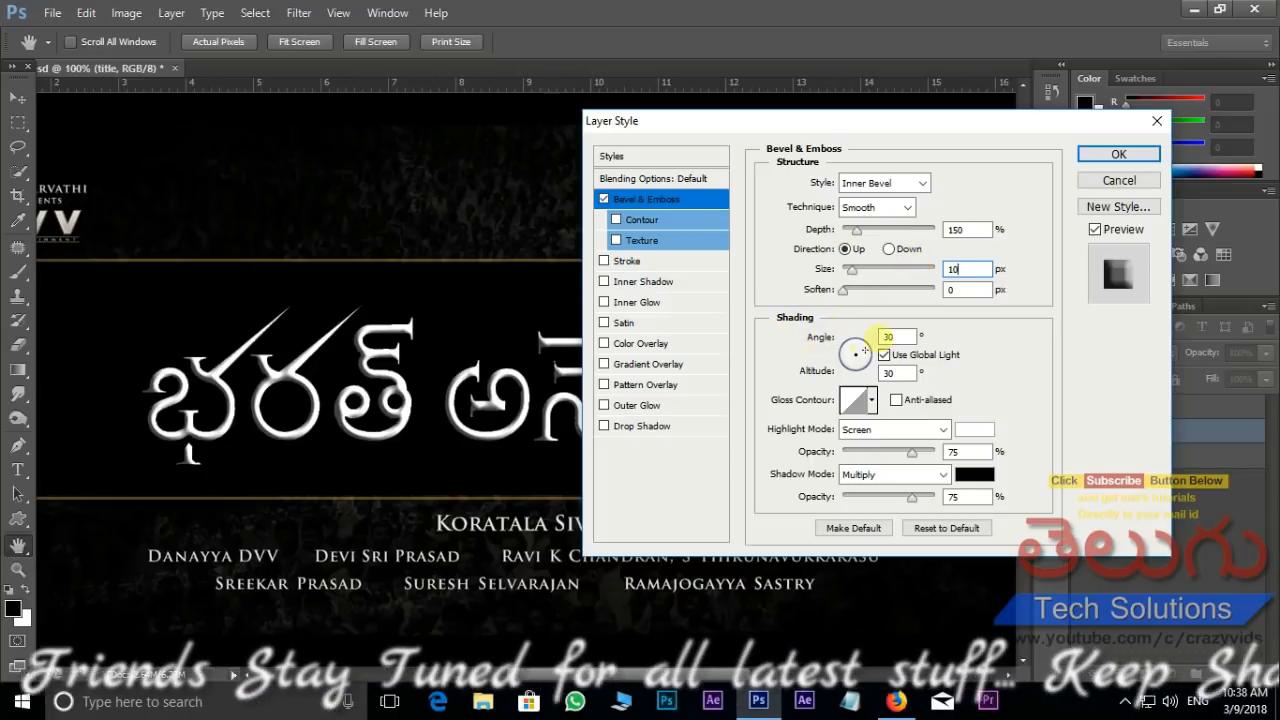
- Set the bevel's shading angle to 120° and give it the double-peaked gloss contour with anti-aliasing
double_click(895, 336)
text(120)
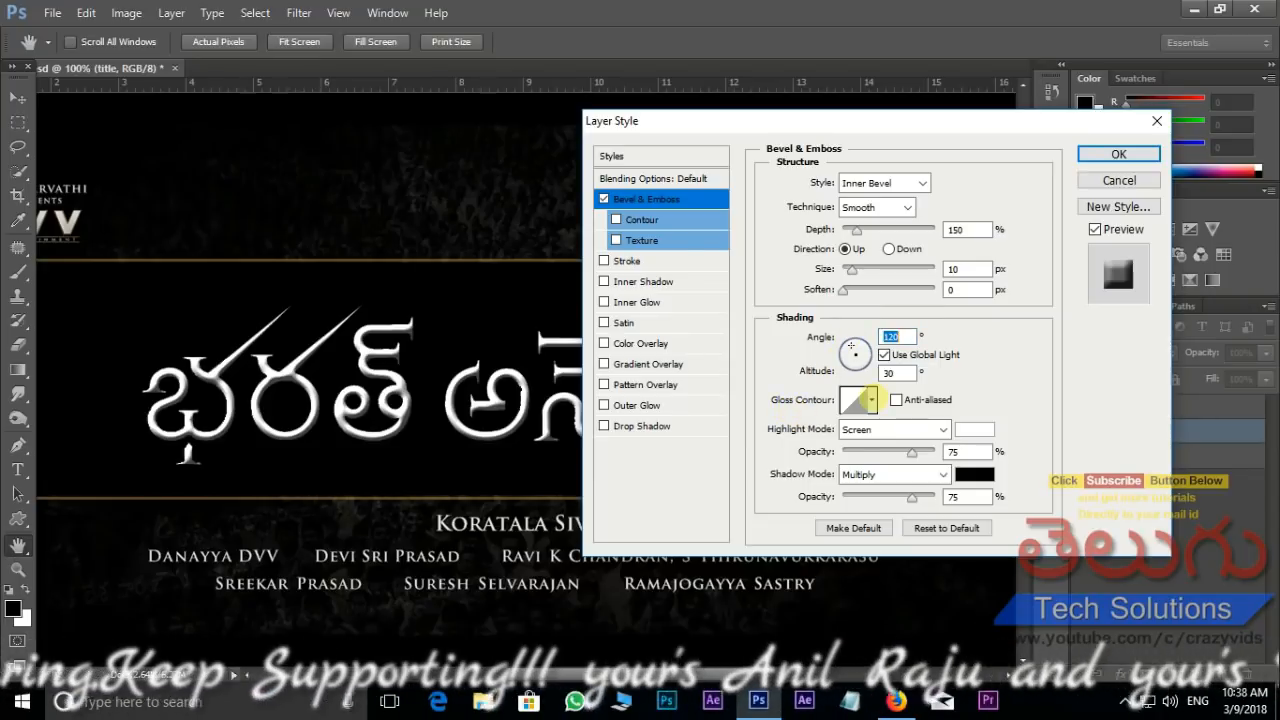
click(871, 400)
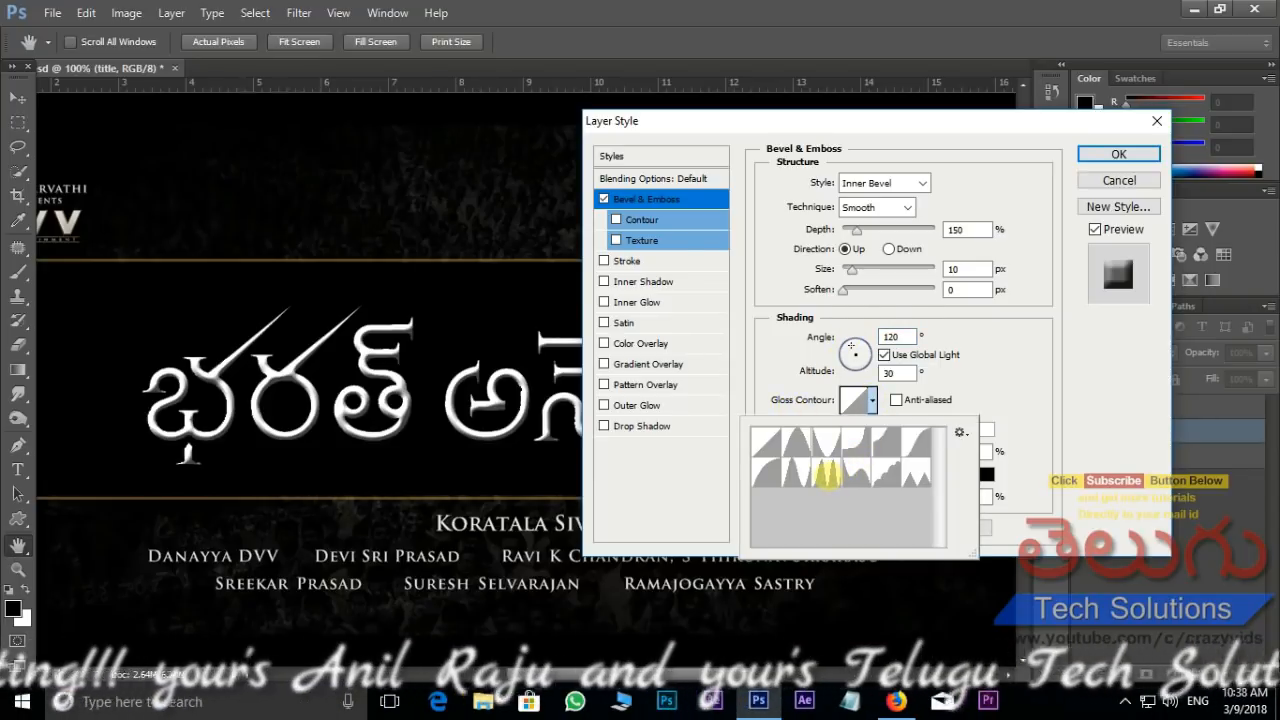
click(827, 474)
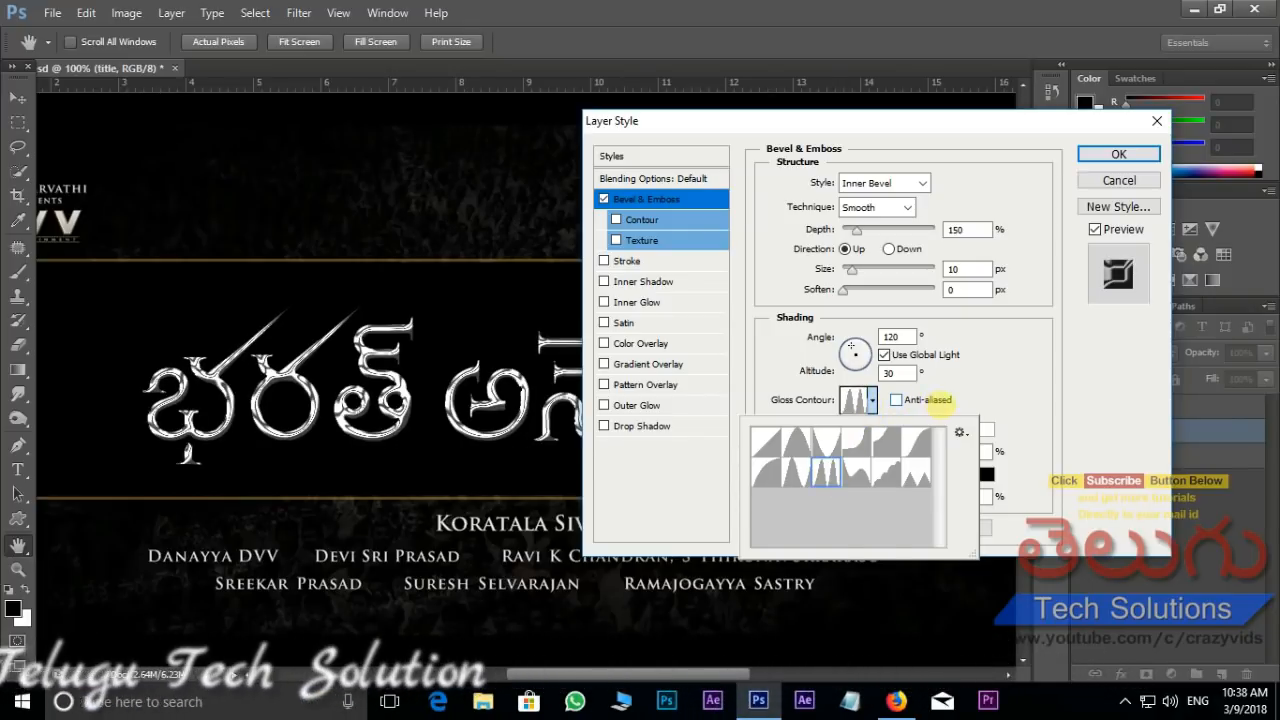
click(895, 400)
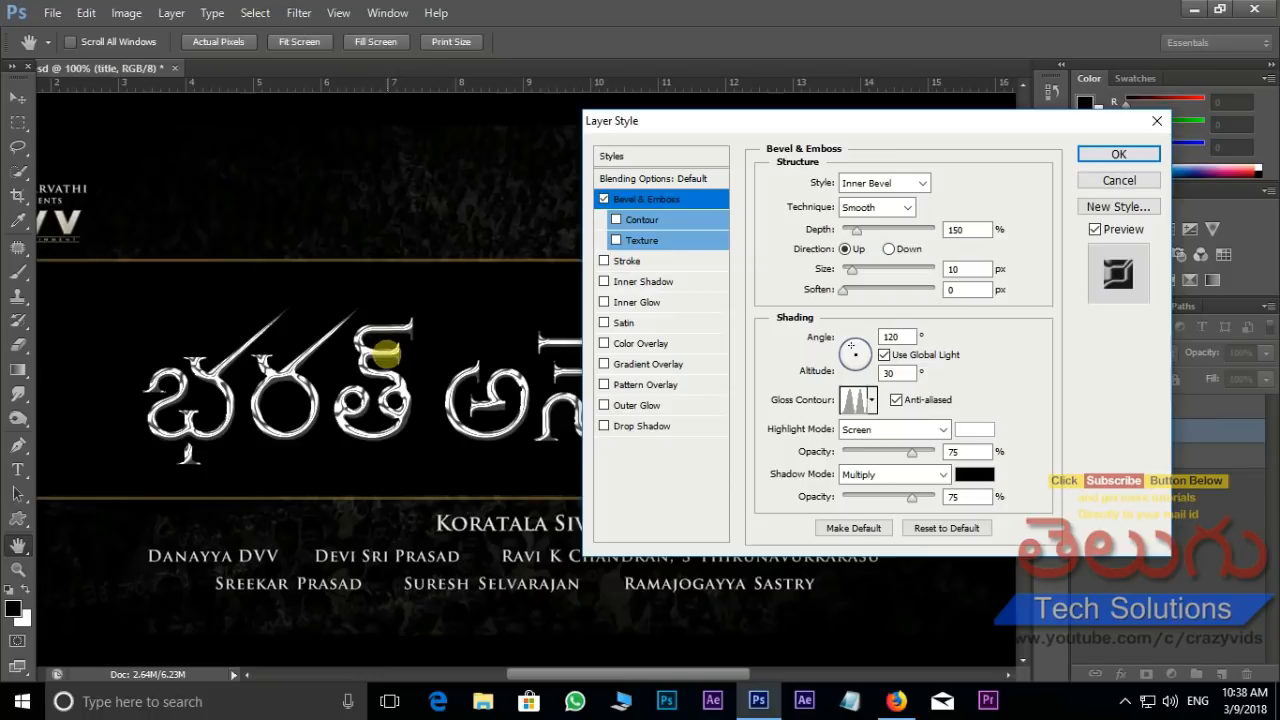
- Set the bevel's highlight mode to Color Dodge and its shadow mode to Overlay
drag(943, 126, 978, 87)
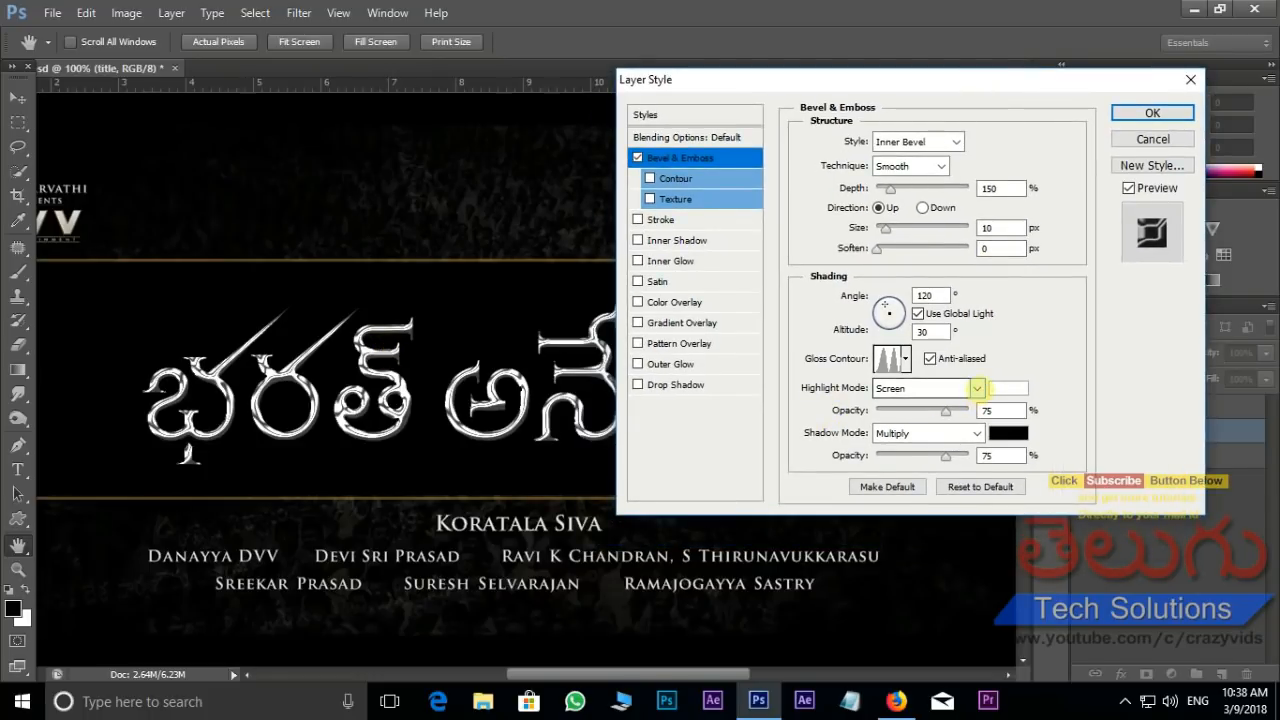
click(977, 388)
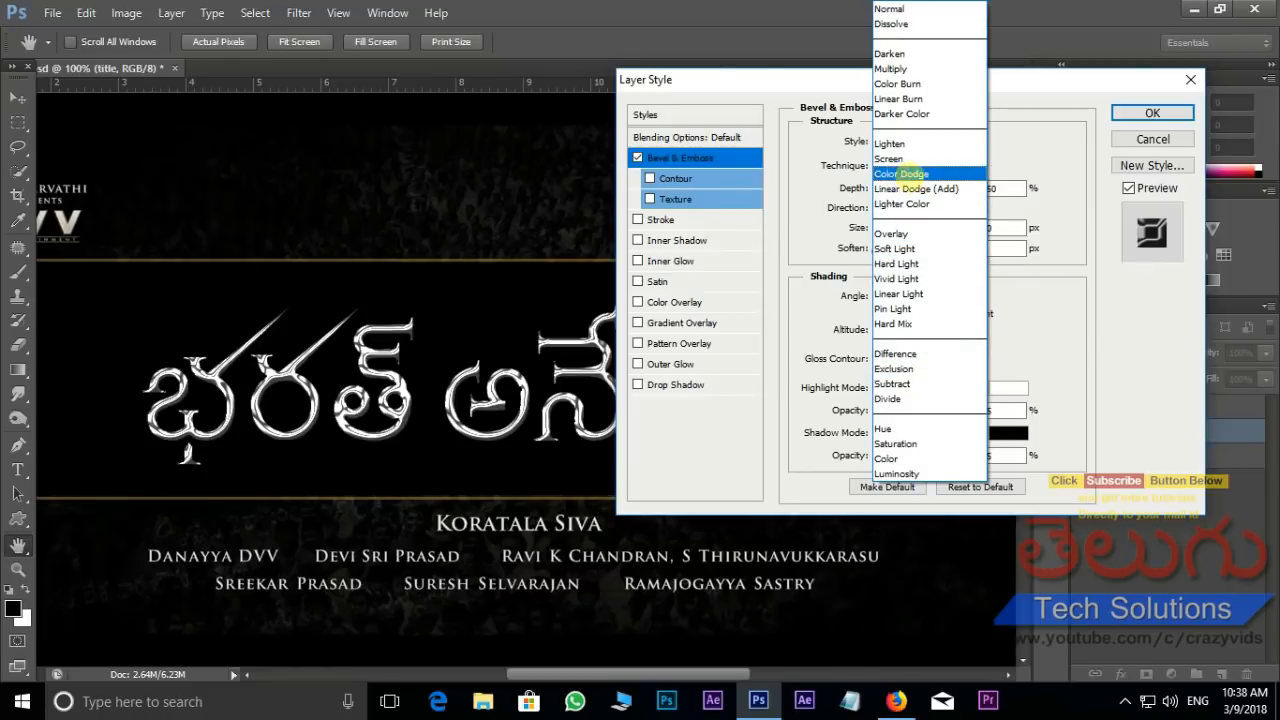
click(902, 174)
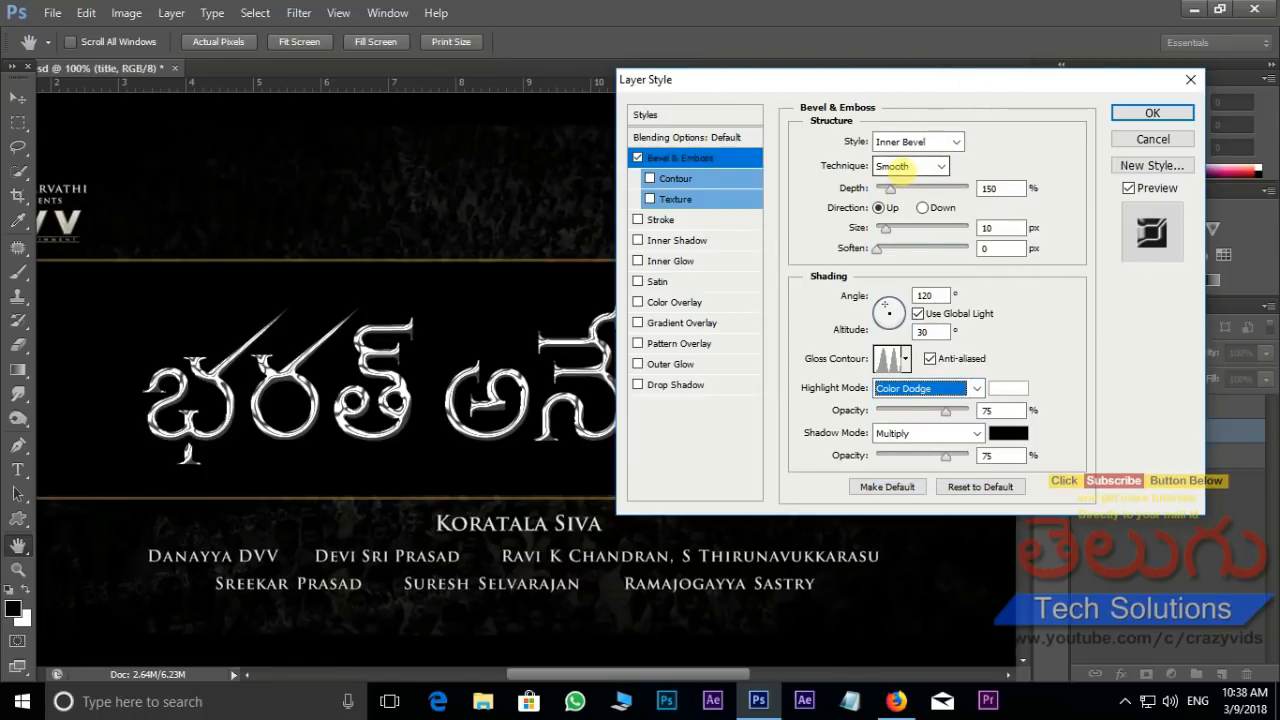
click(972, 432)
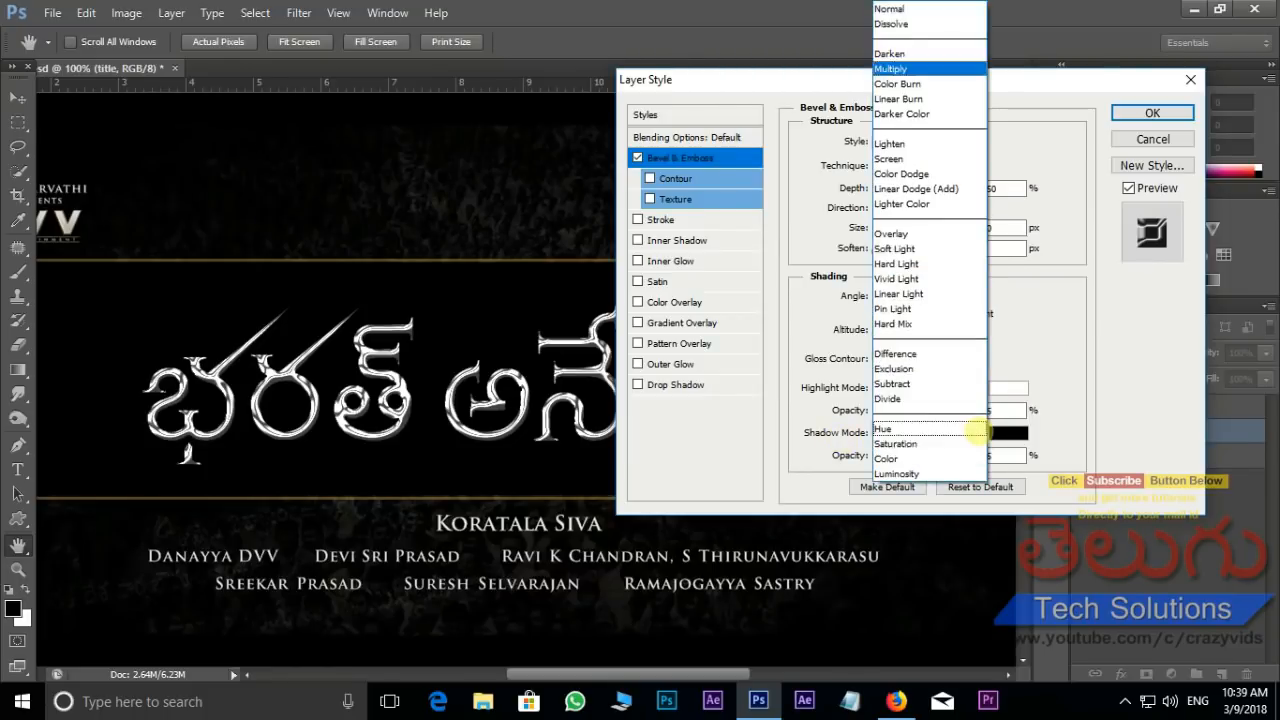
click(906, 232)
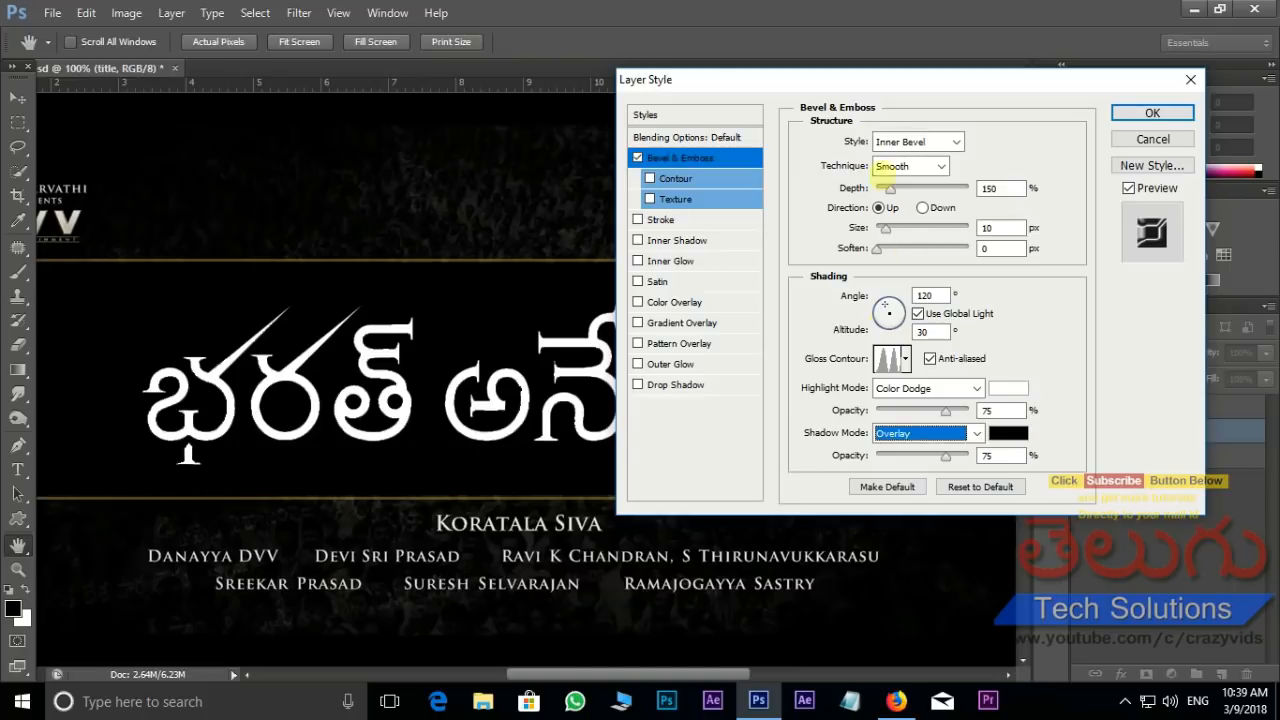
- Enable the bevel's Contour option and choose the S-curve shaped contour
drag(874, 88, 898, 76)
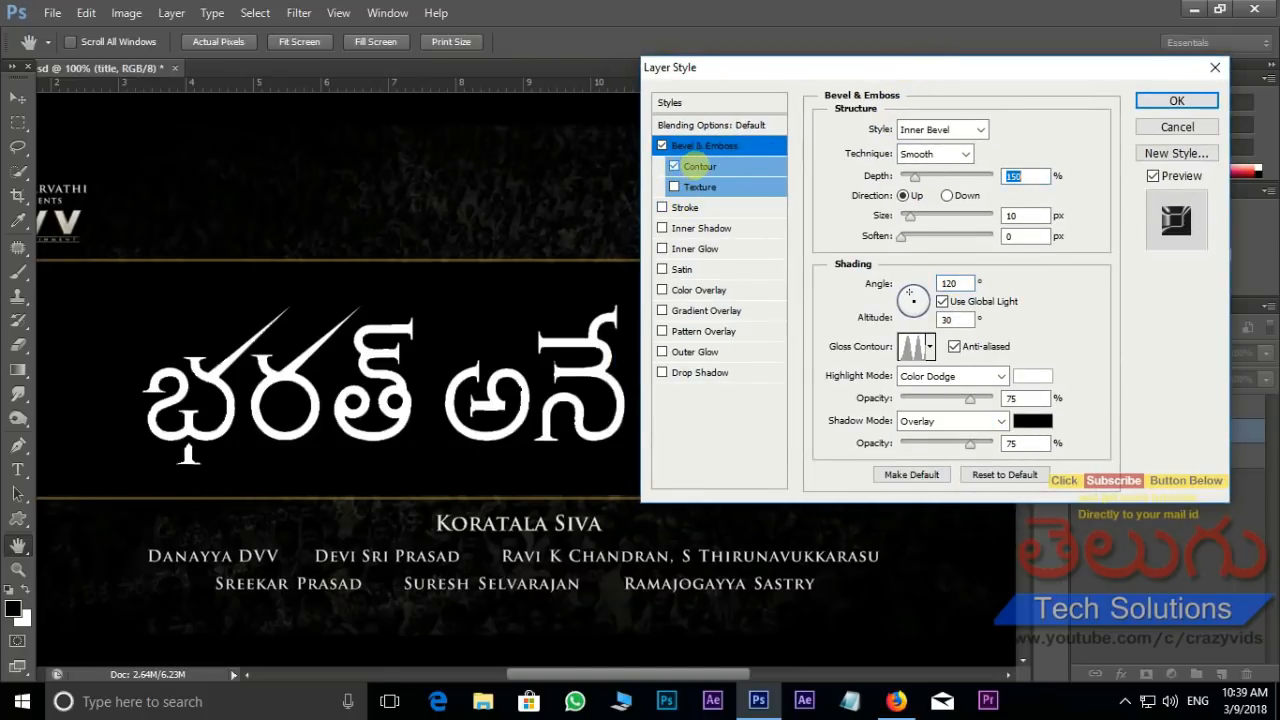
click(697, 166)
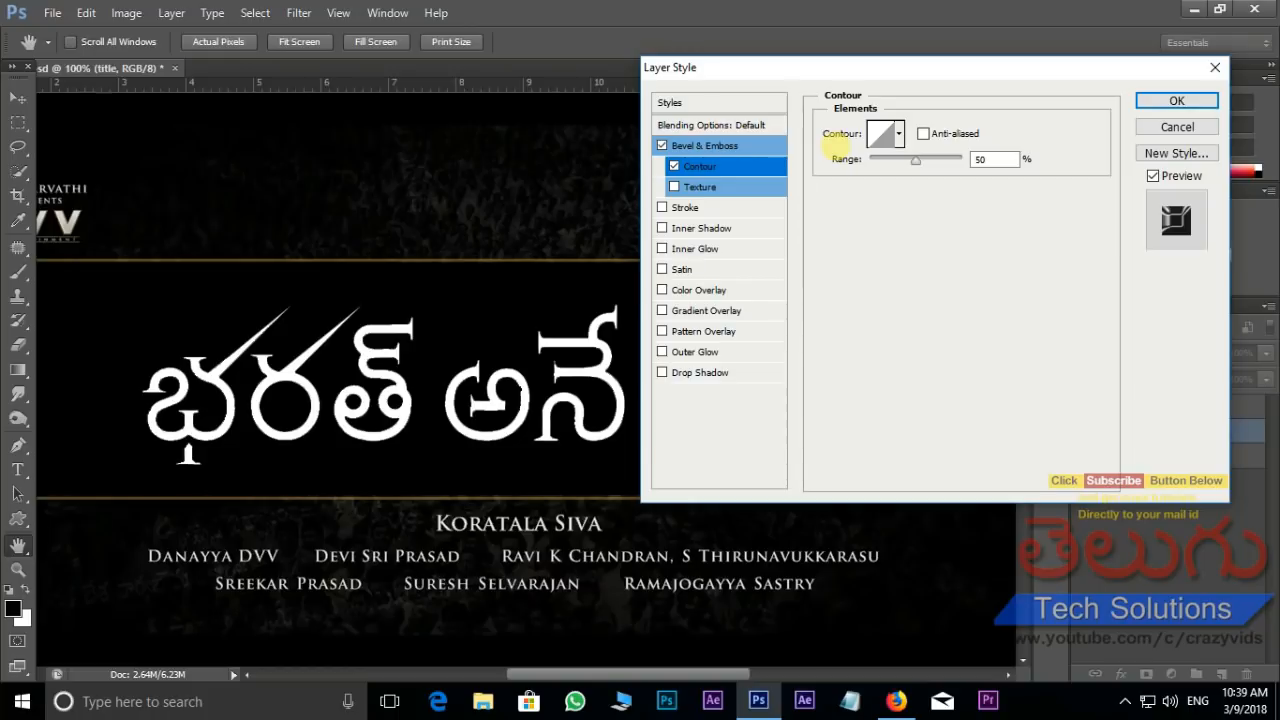
click(898, 134)
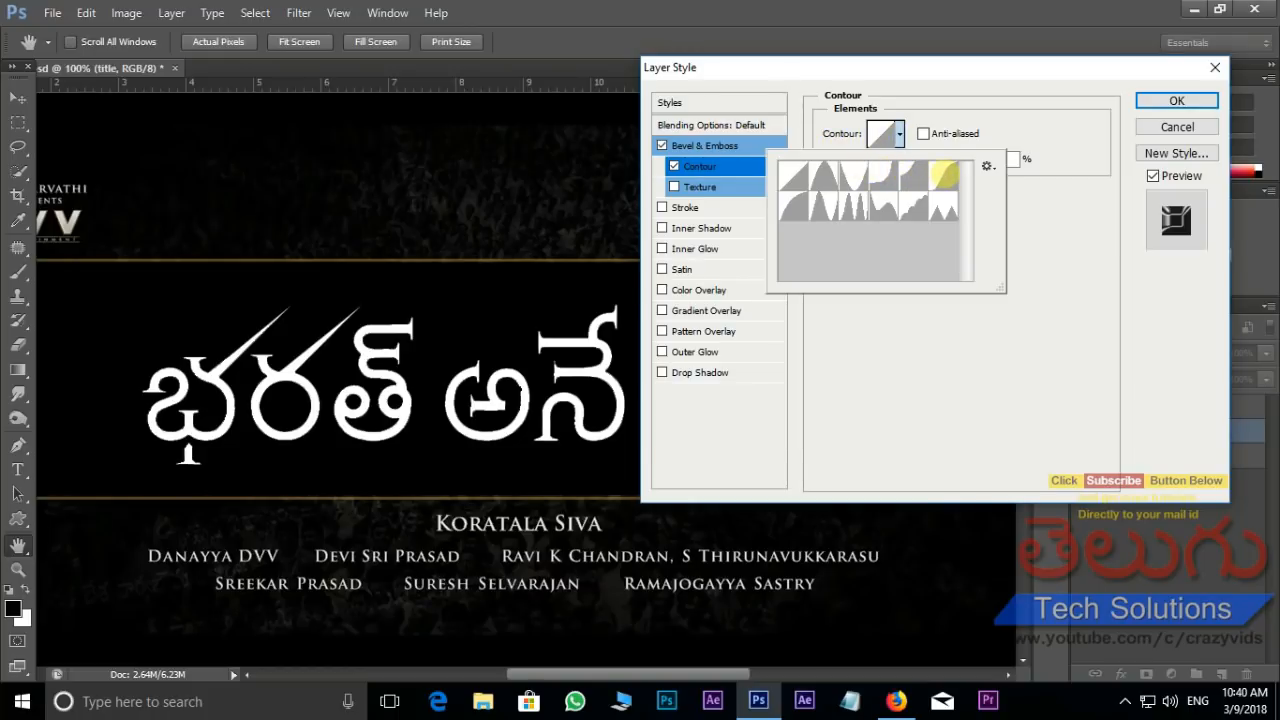
click(944, 176)
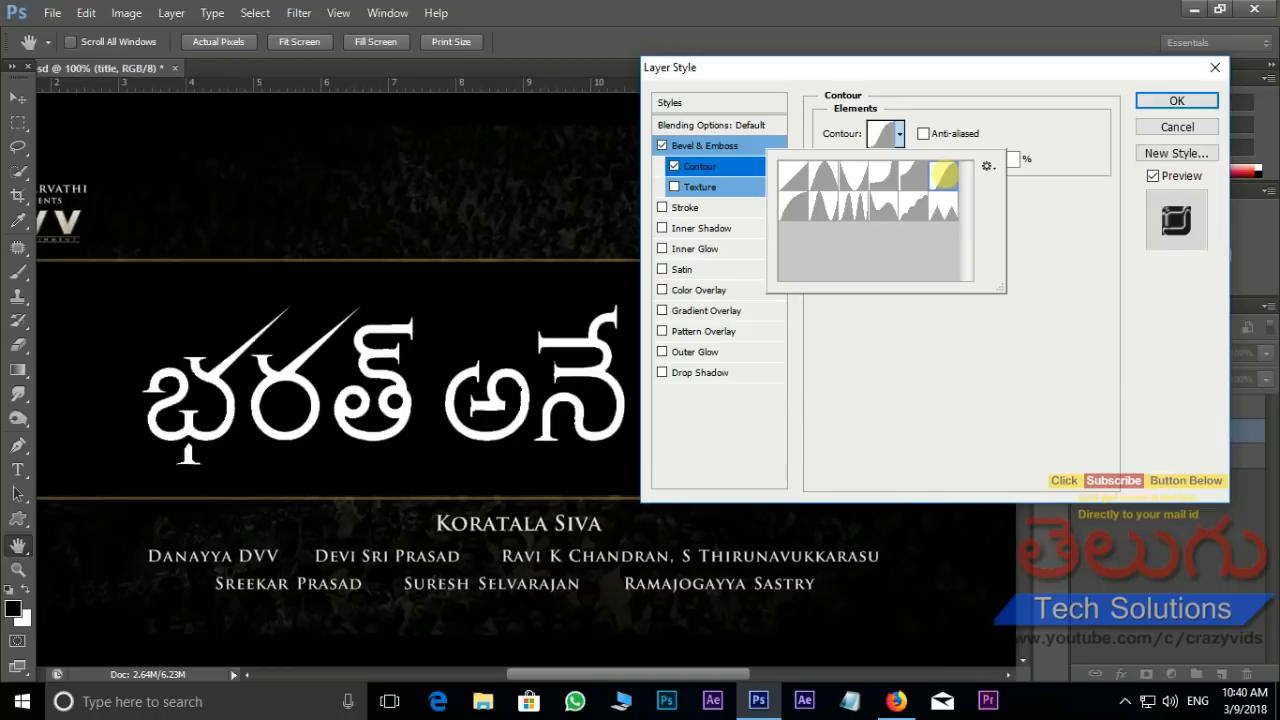
click(944, 176)
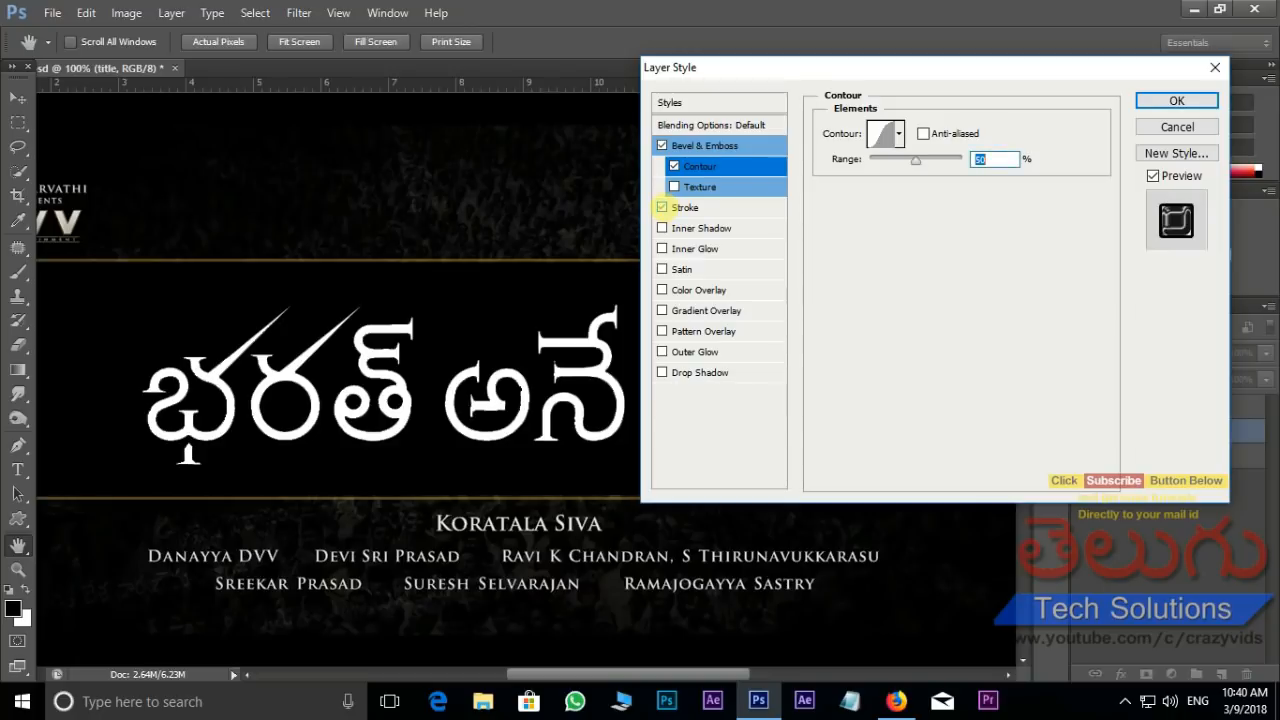
- Add a stroke to the title layer with a size of 1 px and its position set to Center
click(686, 207)
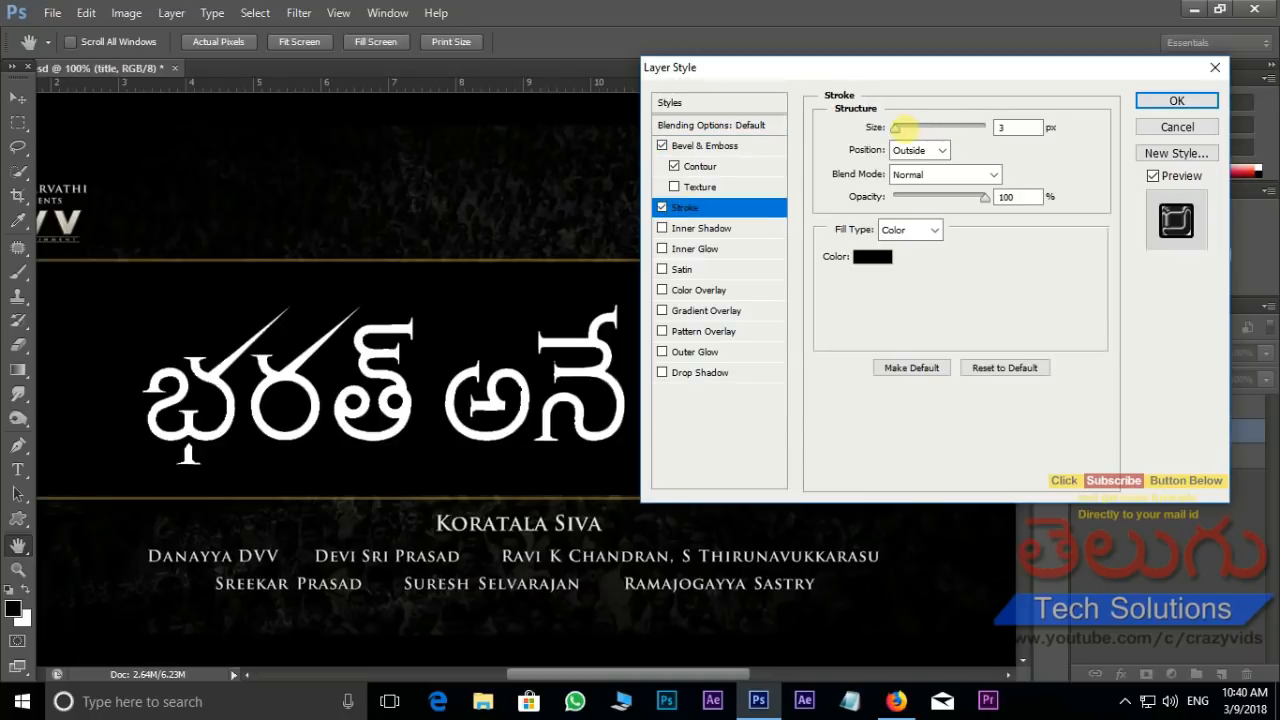
drag(897, 127, 872, 152)
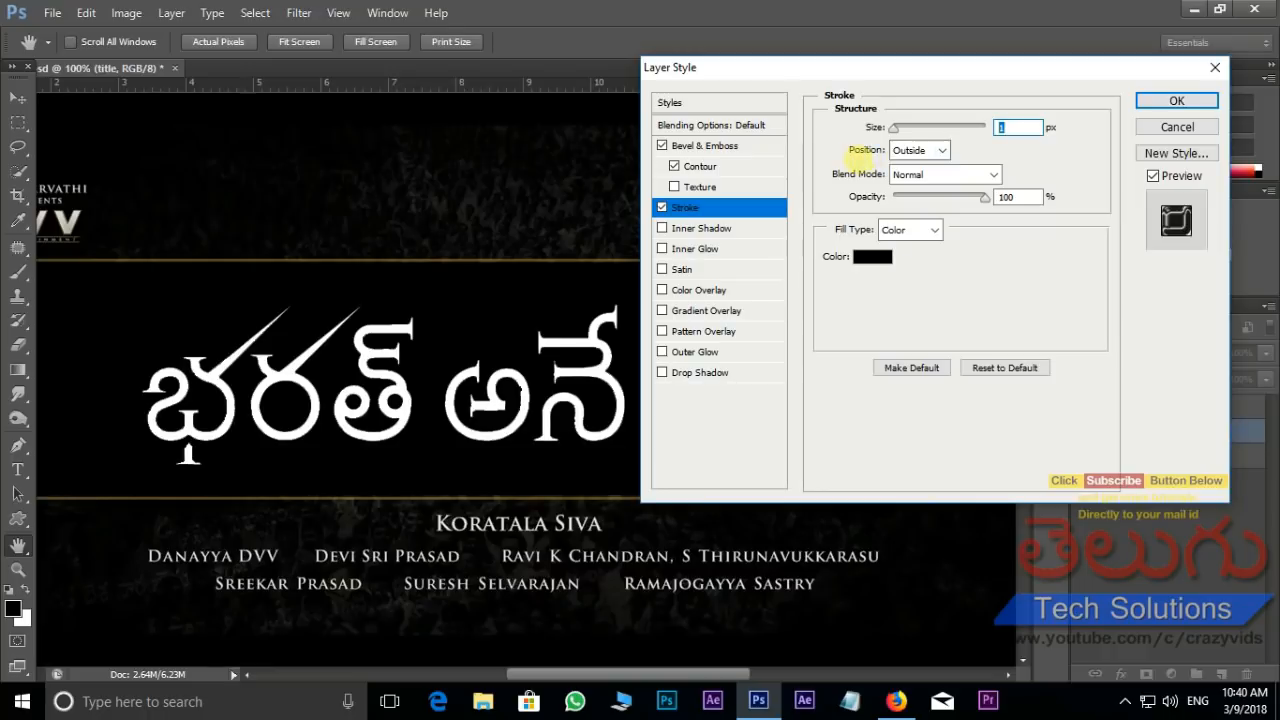
click(942, 149)
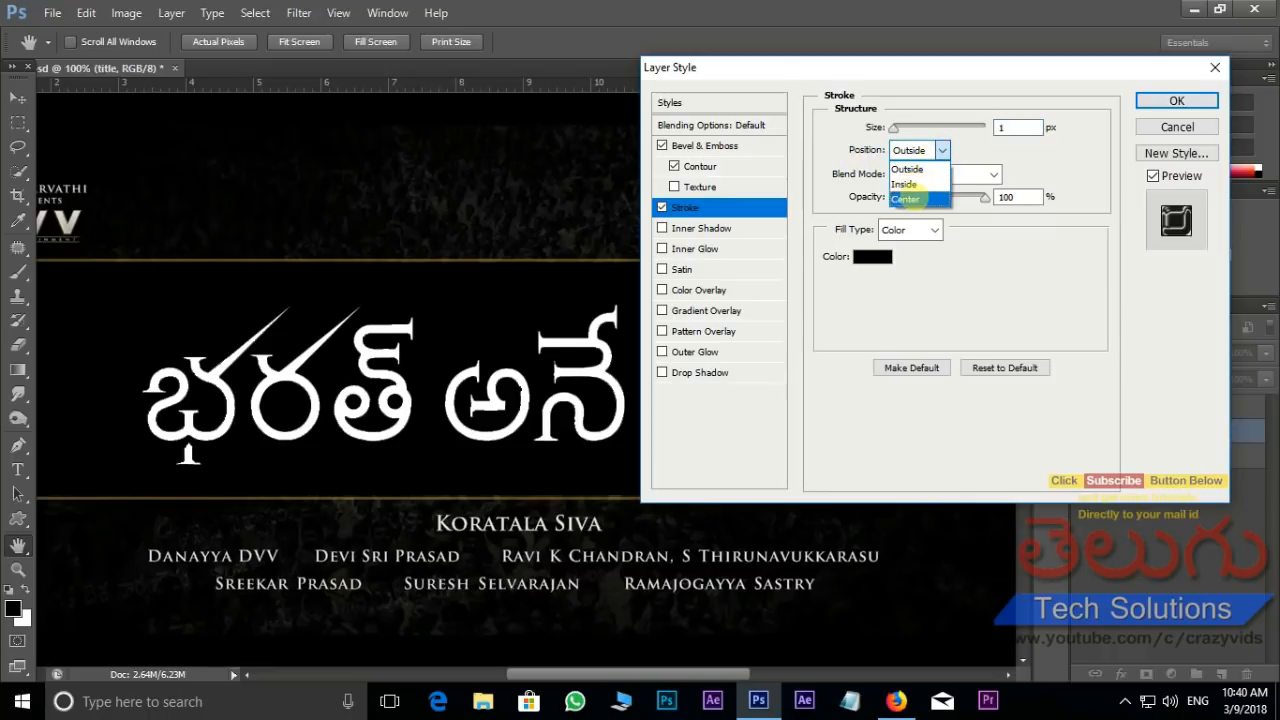
click(926, 198)
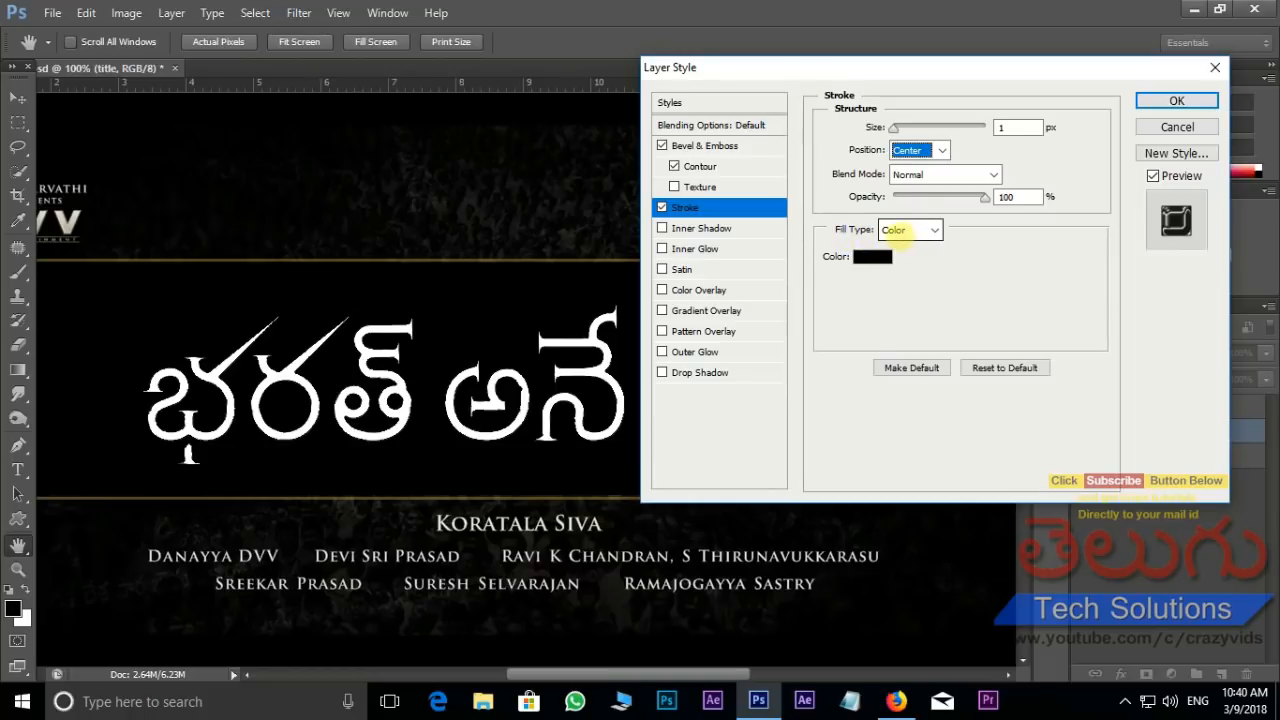
- Switch the stroke's fill type to Gradient and add four black colour stops spread between the gradient's two end stops
click(934, 230)
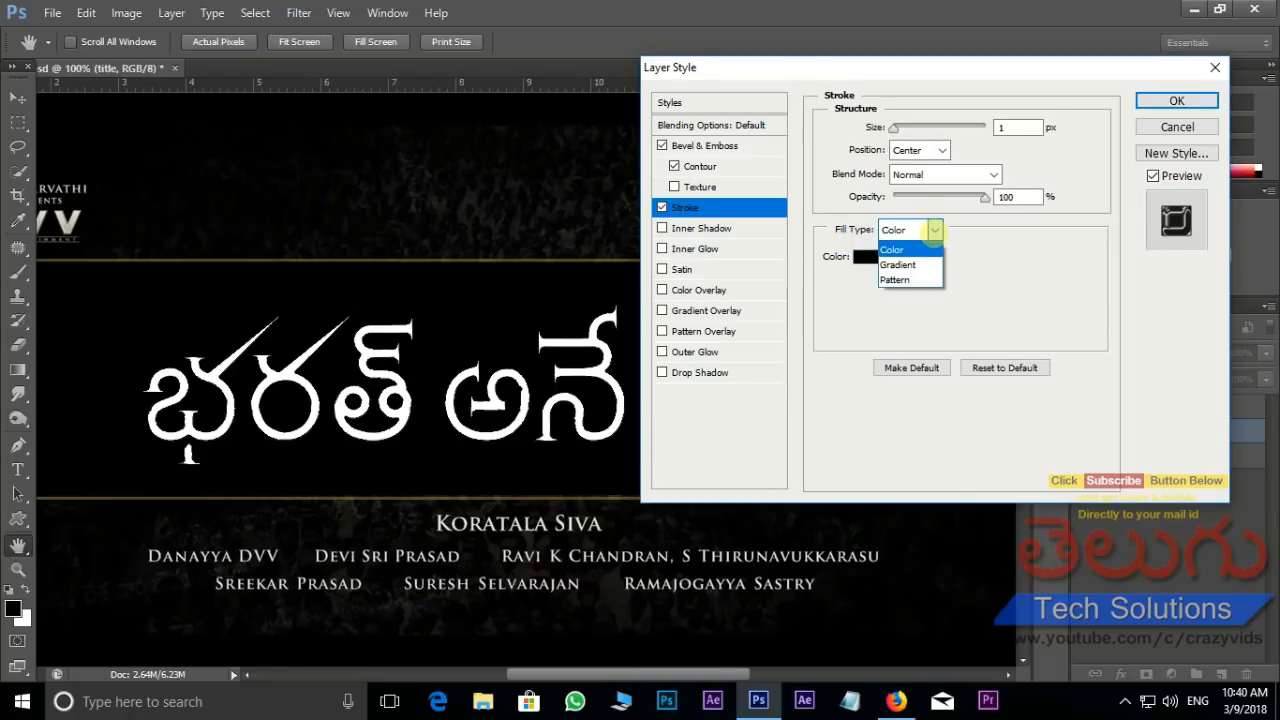
click(897, 264)
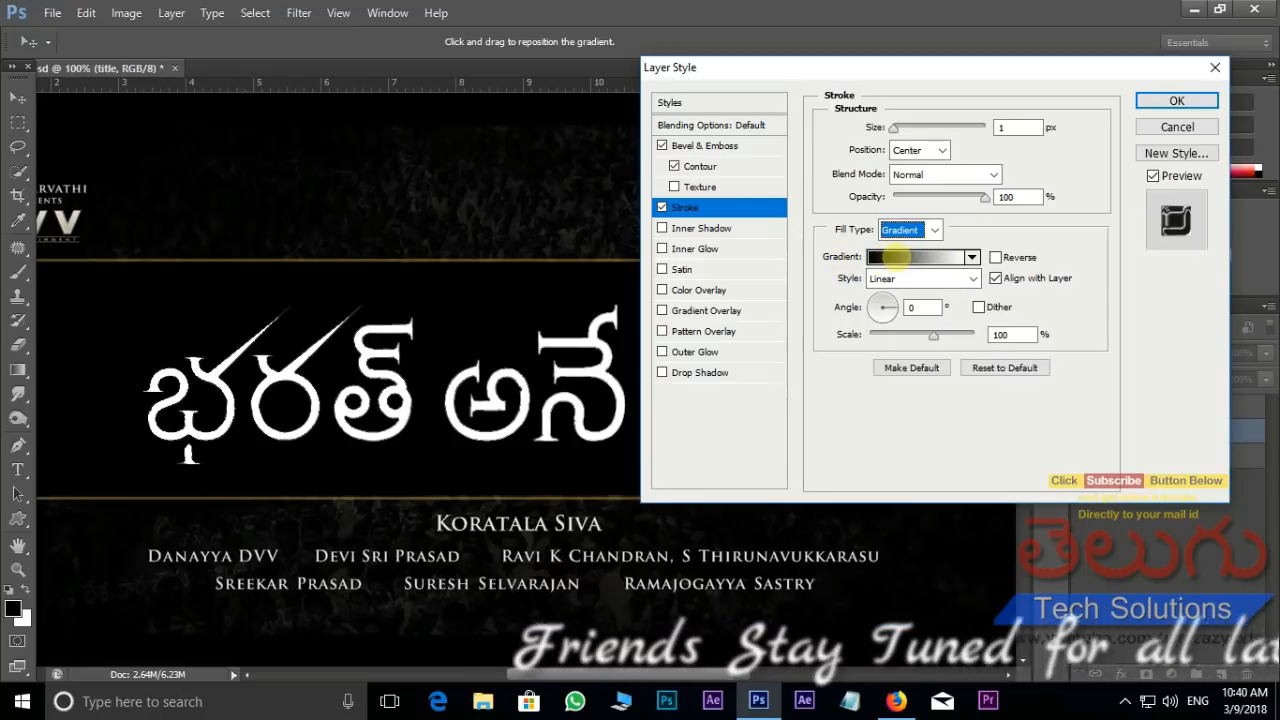
click(895, 257)
drag(733, 76, 795, 81)
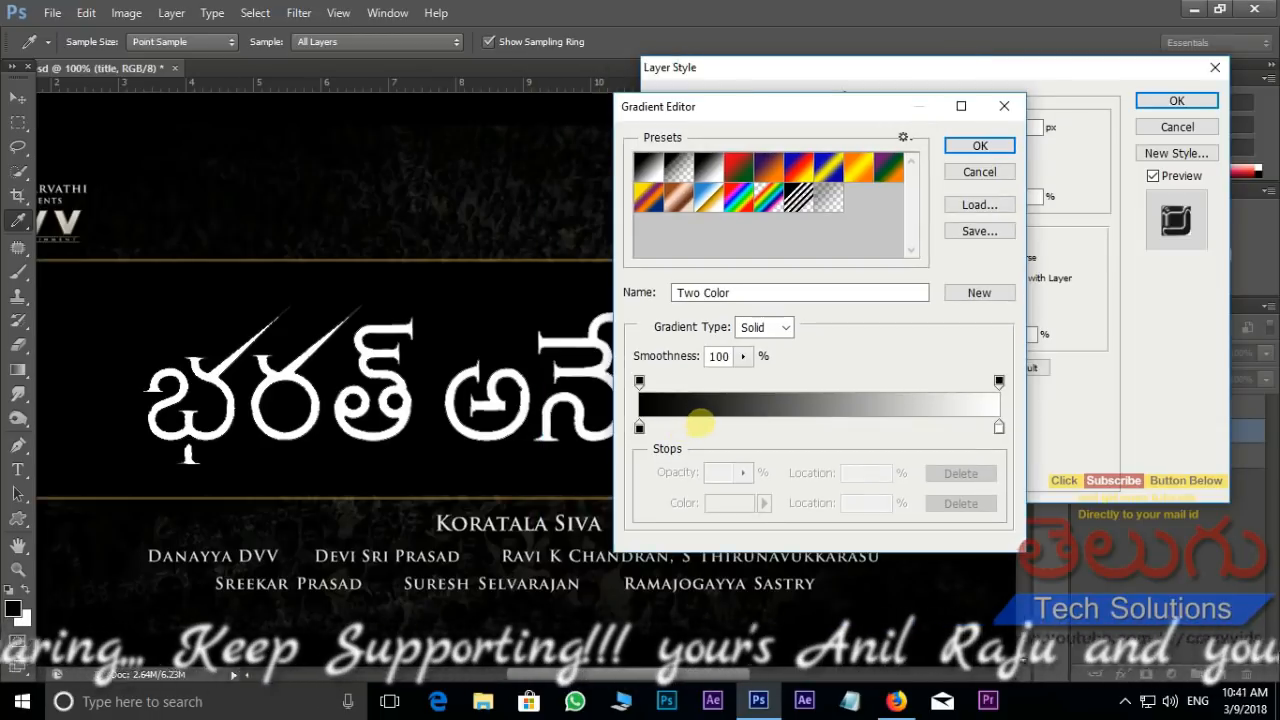
click(698, 427)
click(770, 427)
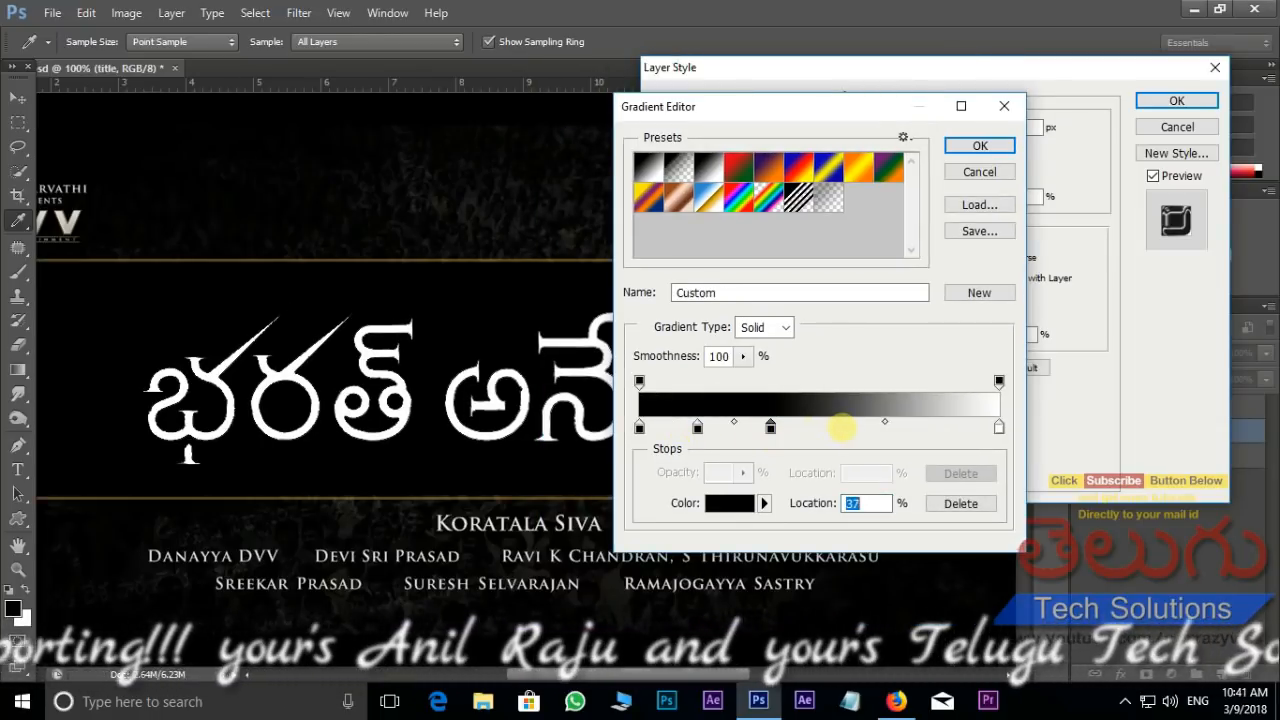
click(842, 427)
click(917, 427)
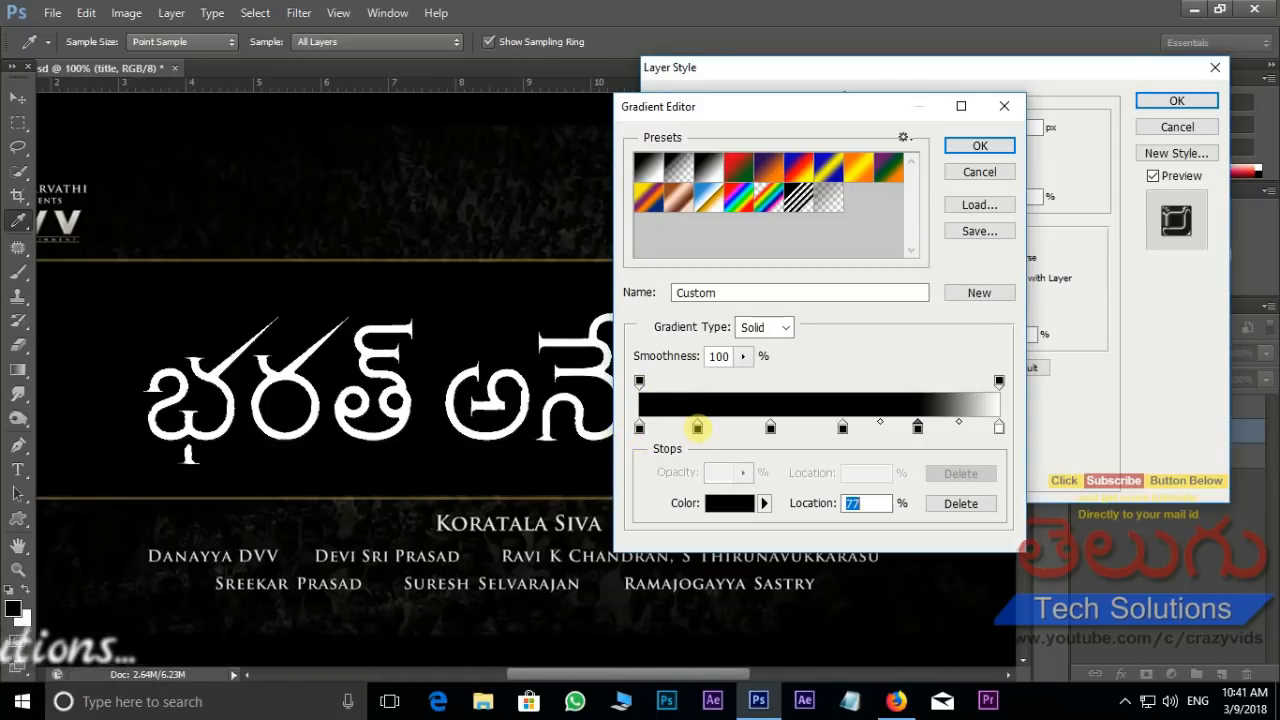
- Recolour the second and fourth stops of the stroke gradient white and accept the alternating black-and-white gradient
double_click(697, 427)
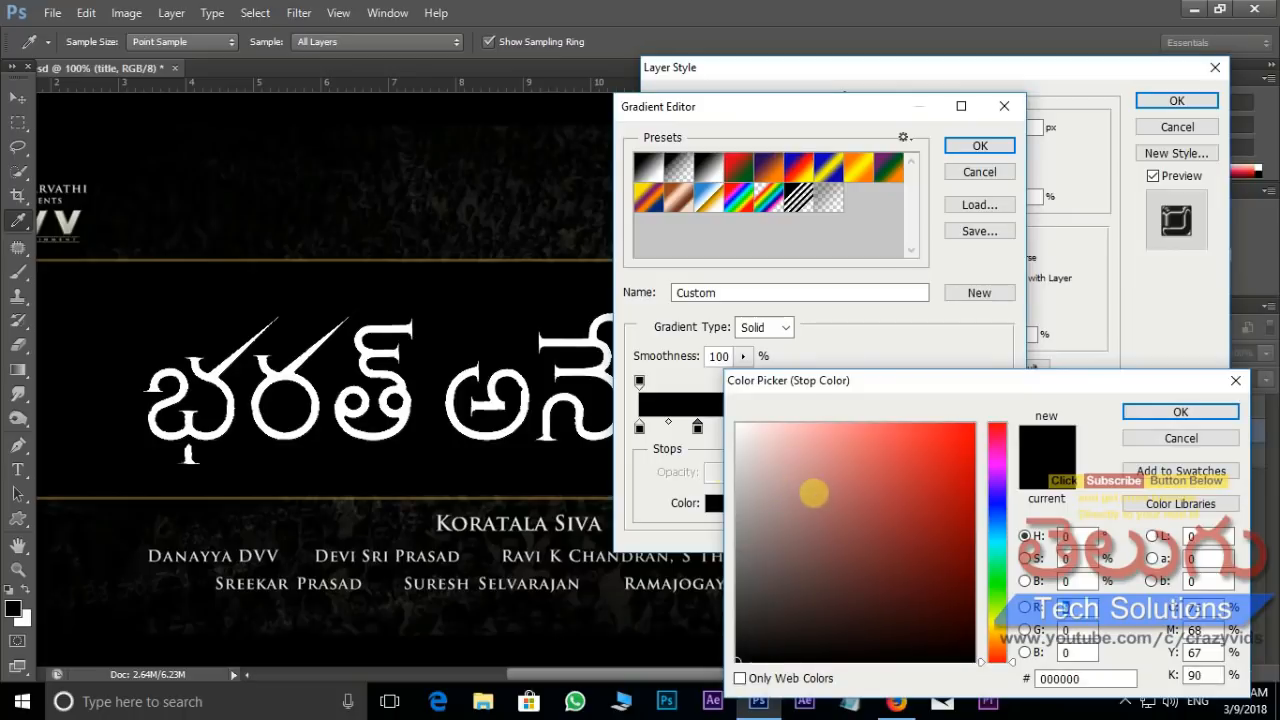
drag(814, 494, 733, 400)
click(1150, 411)
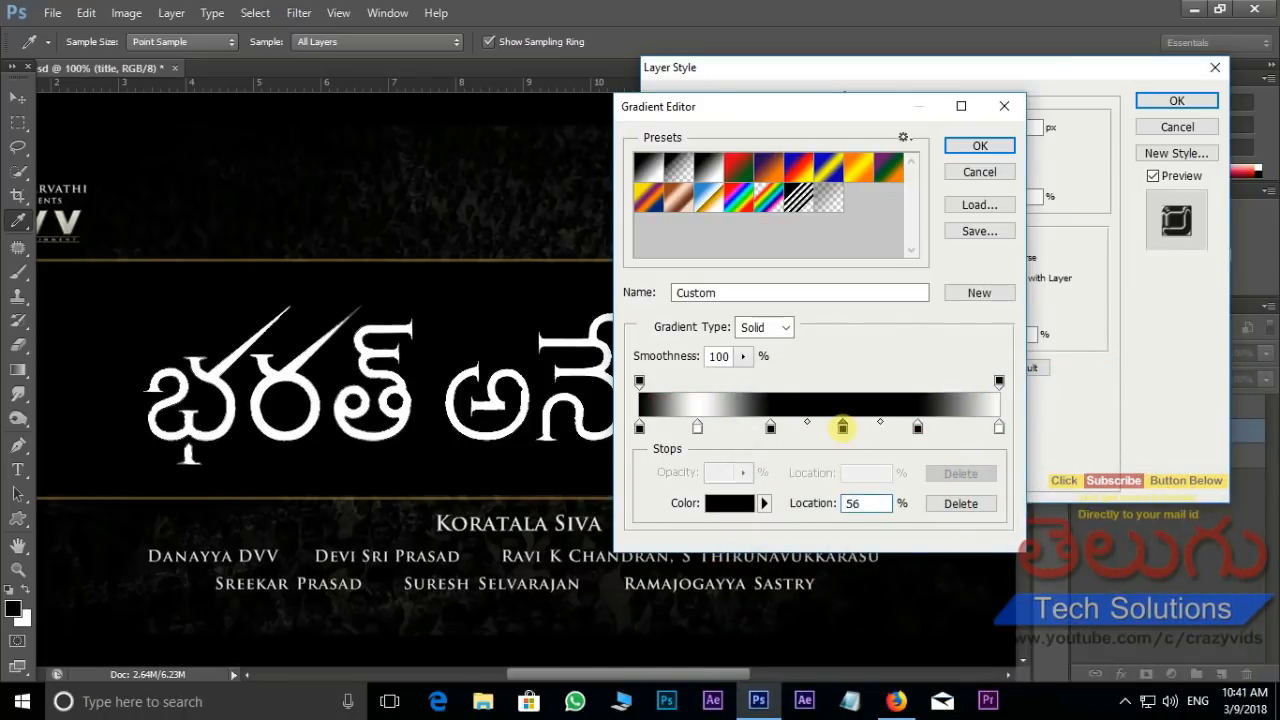
double_click(842, 427)
click(803, 466)
click(1205, 418)
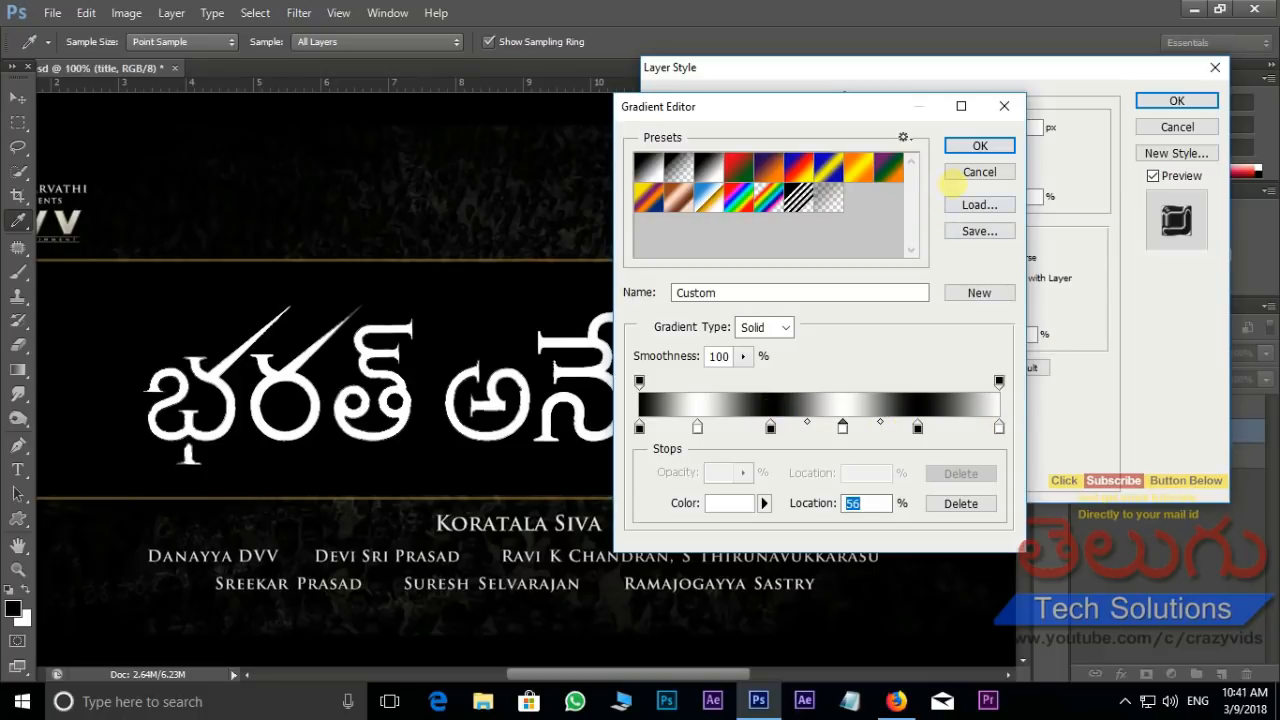
click(980, 145)
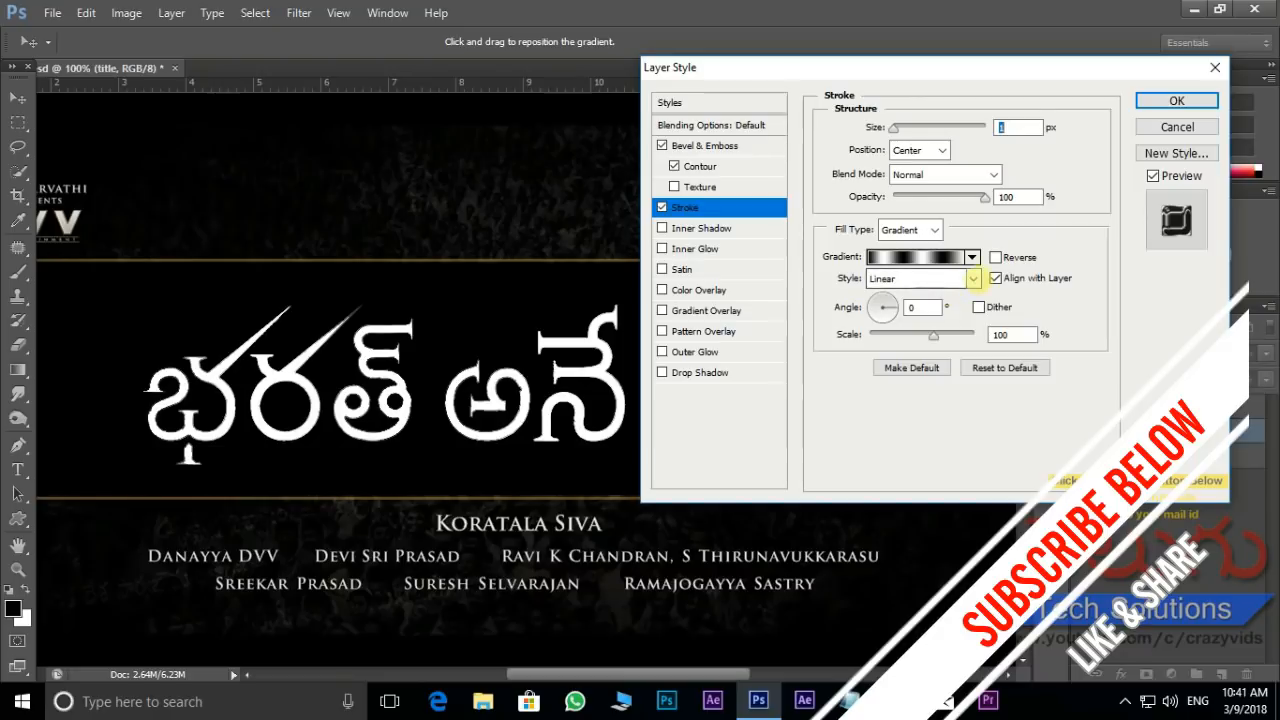
- Set the stroke gradient's style to Diamond and its scale to 150%
click(905, 279)
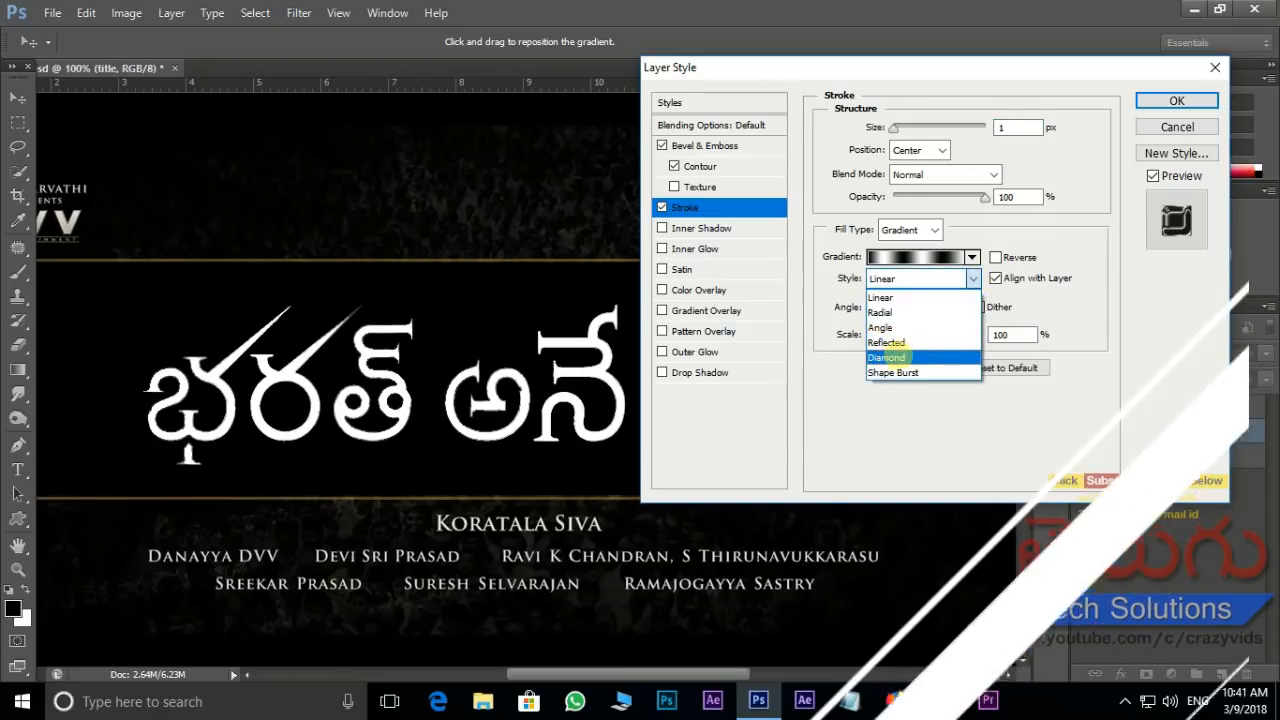
click(887, 357)
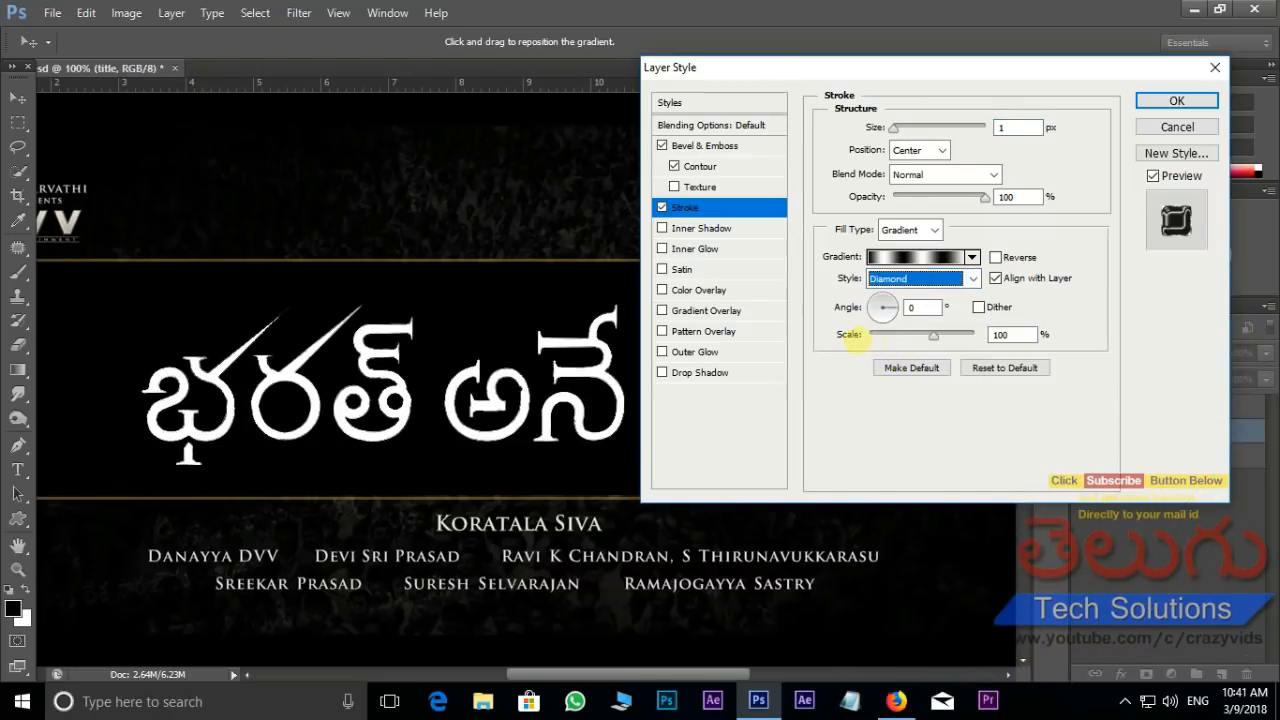
click(1005, 334)
text(150)
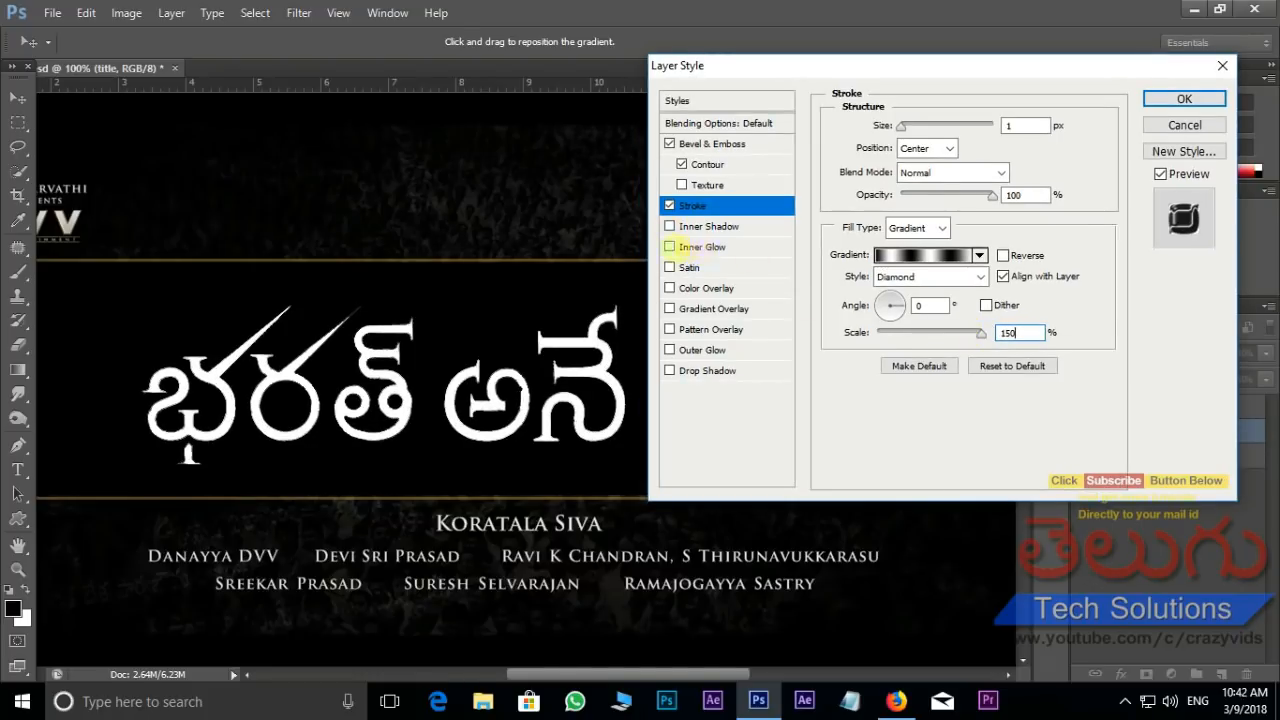
- Add a white (ffffff) Inner Glow at 100% opacity with the Color Dodge blend mode
click(720, 246)
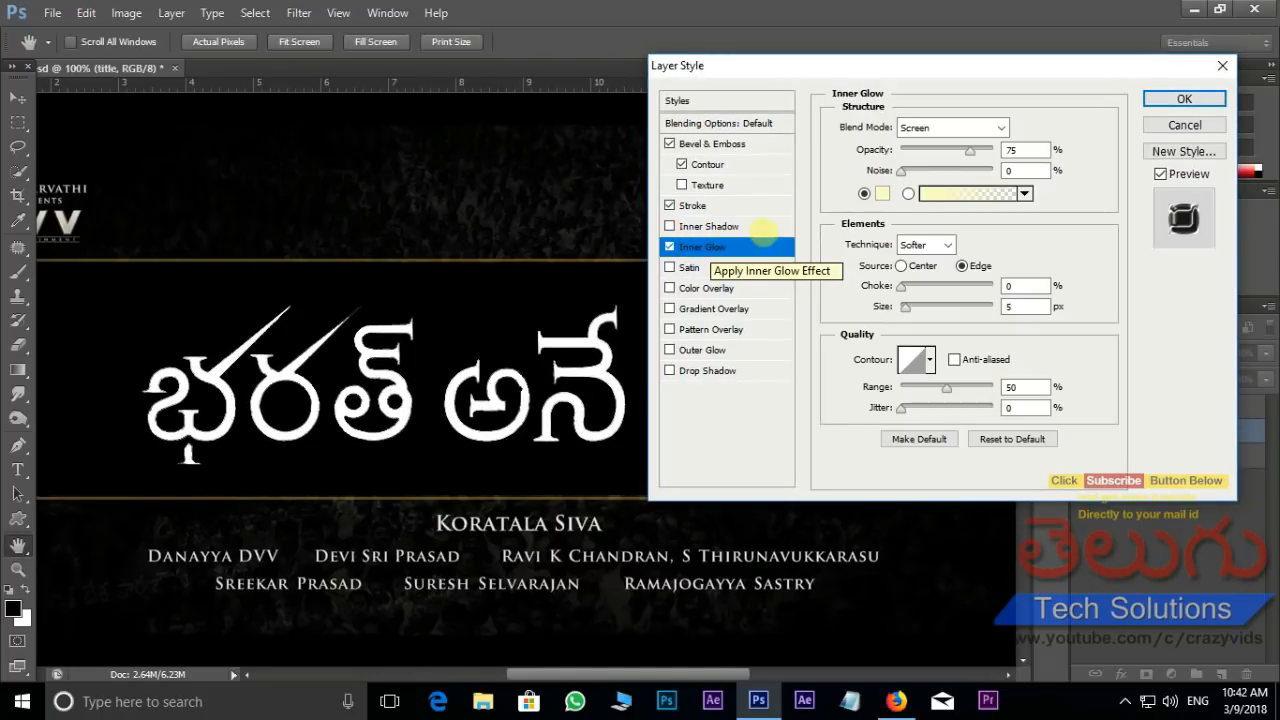
click(882, 193)
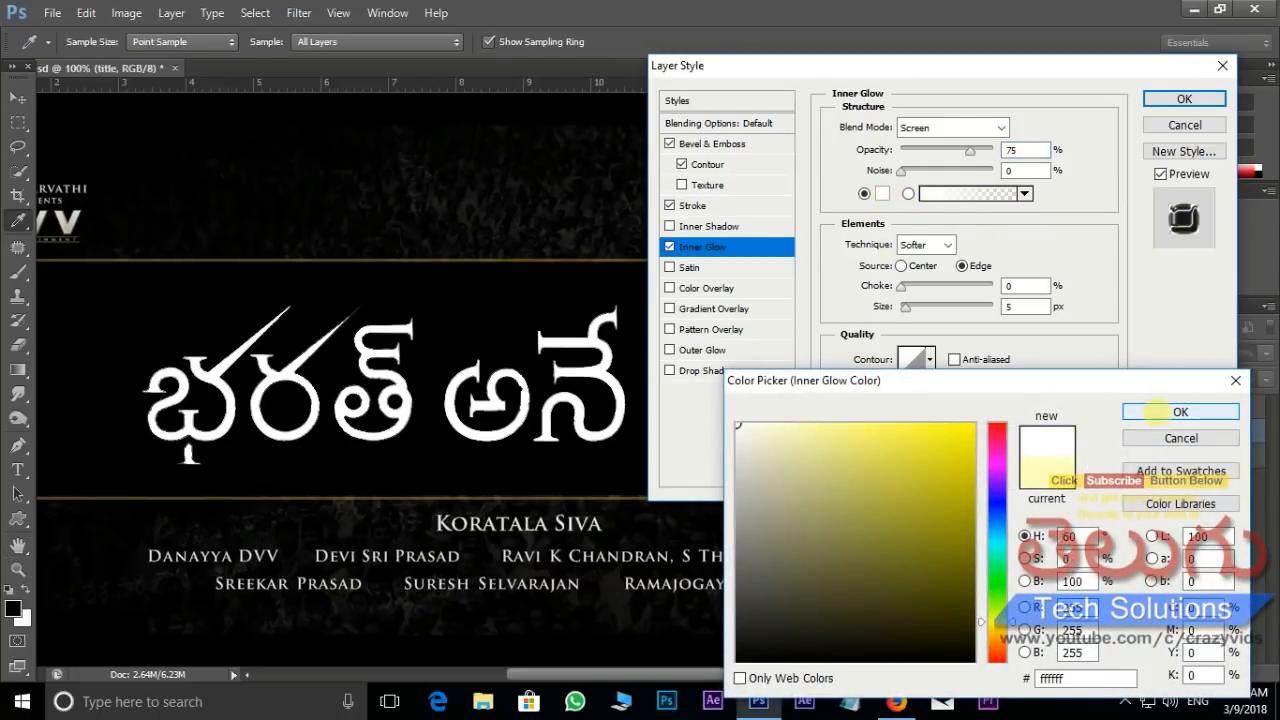
click(1155, 411)
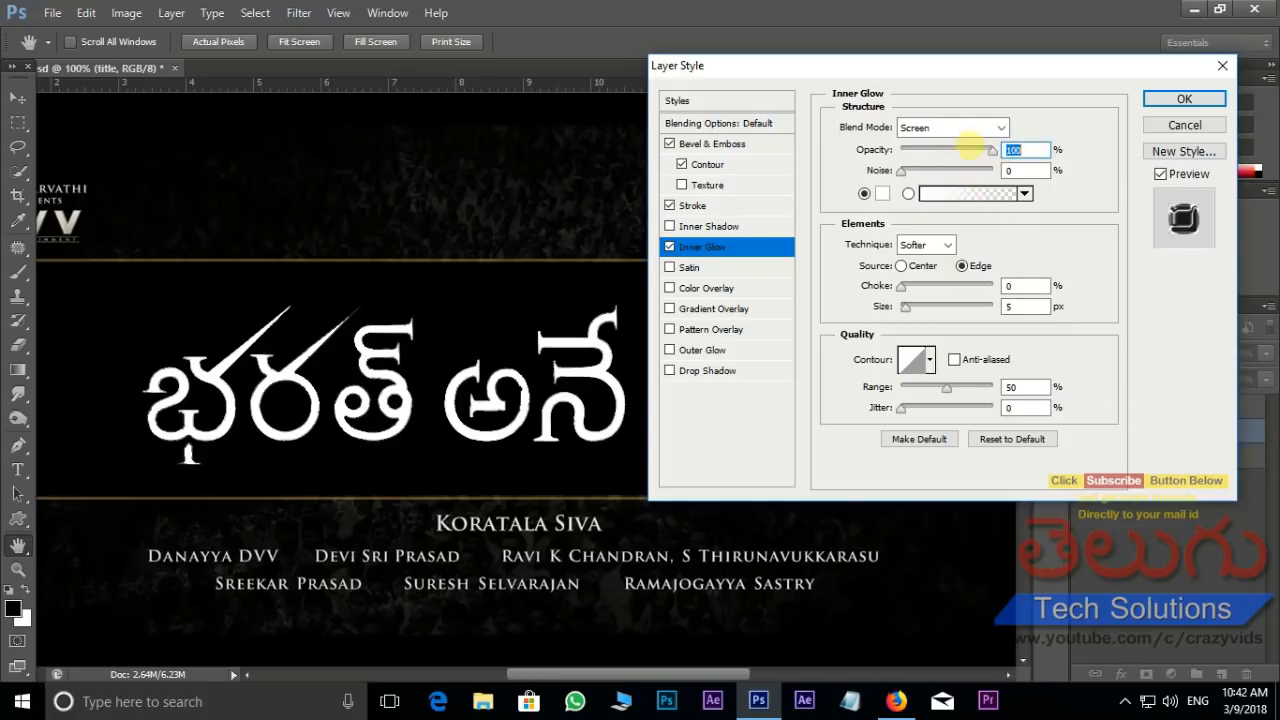
click(958, 127)
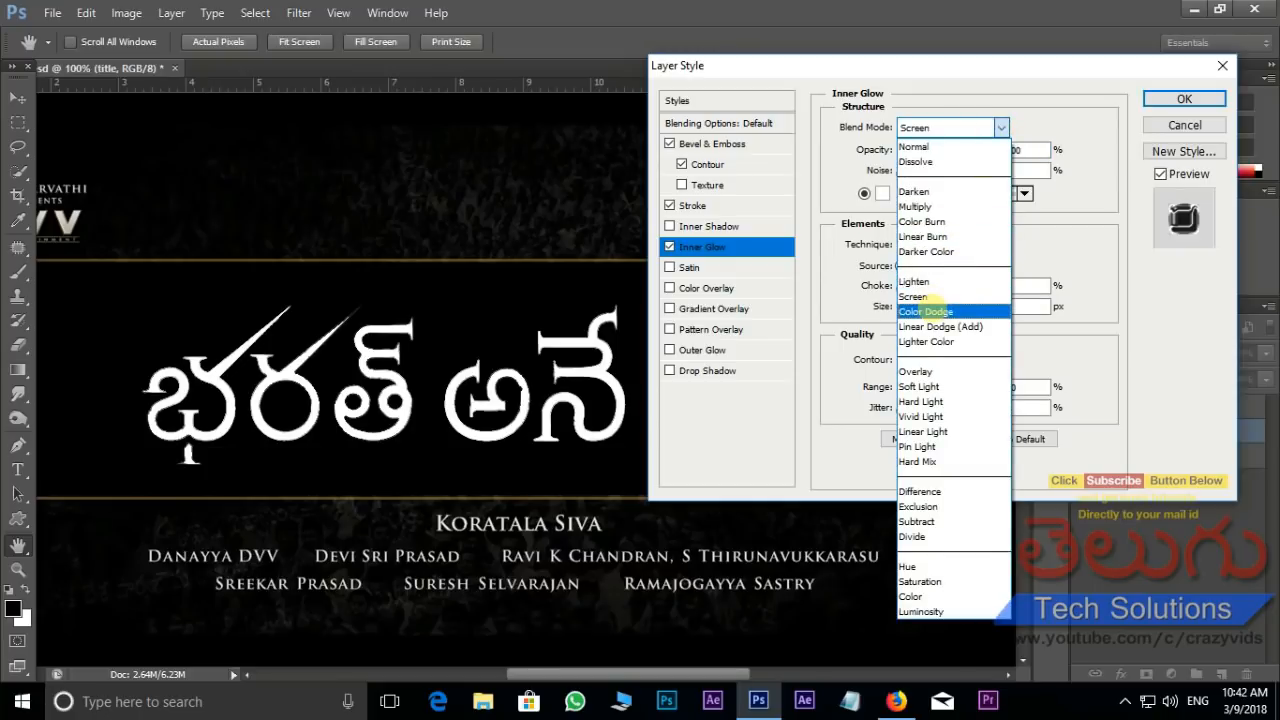
click(925, 311)
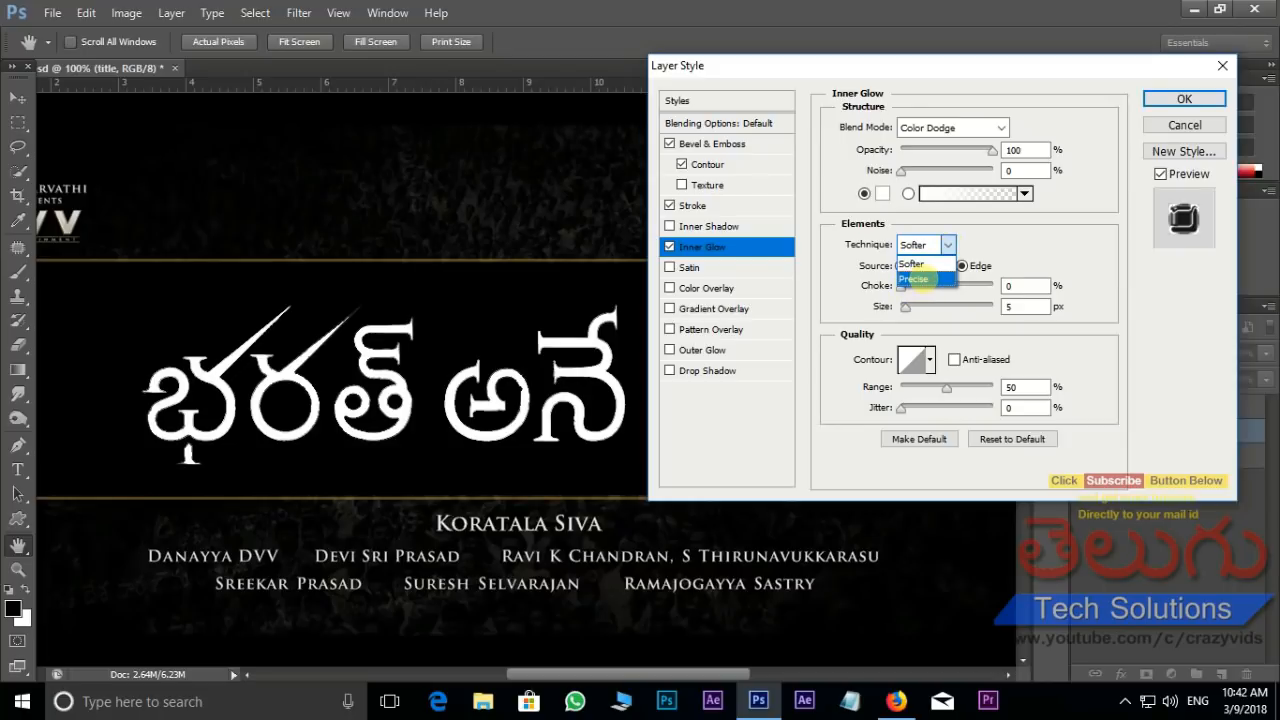
- Set the inner glow's technique to Precise, its size to 10 px and its range to 95%
click(916, 279)
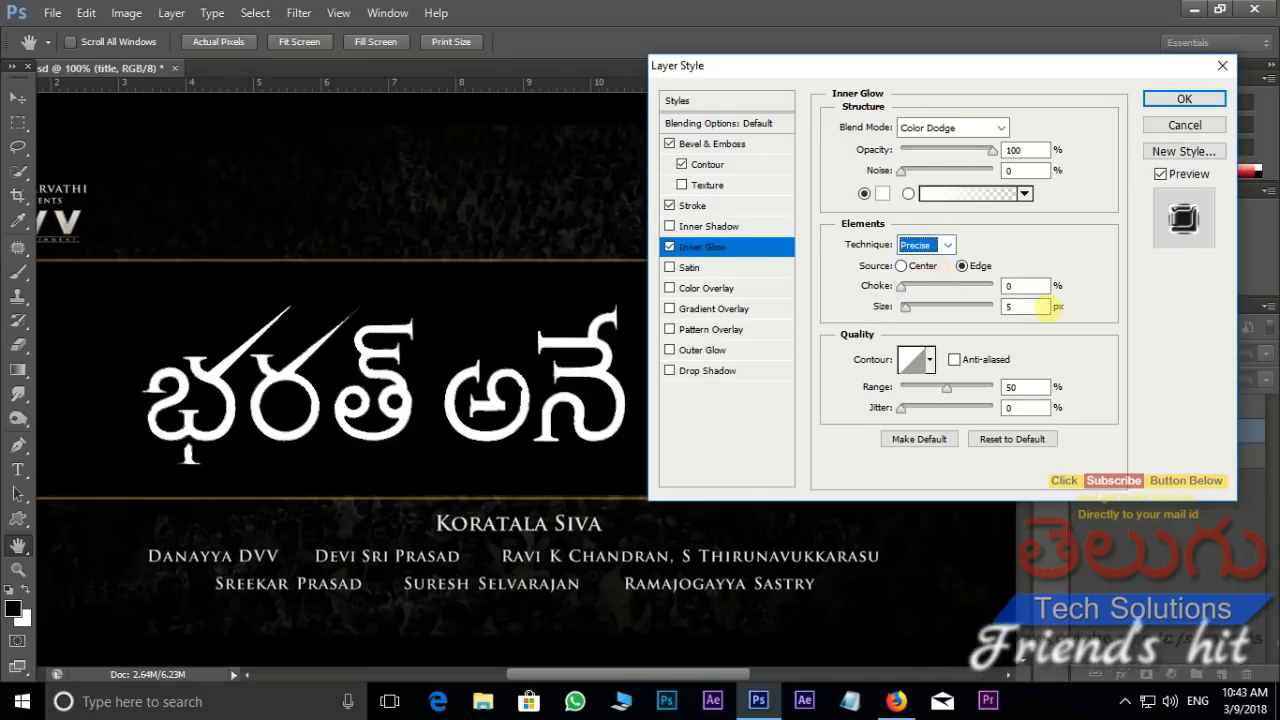
drag(1038, 304, 951, 303)
text(10)
drag(1030, 387, 910, 387)
text(95)
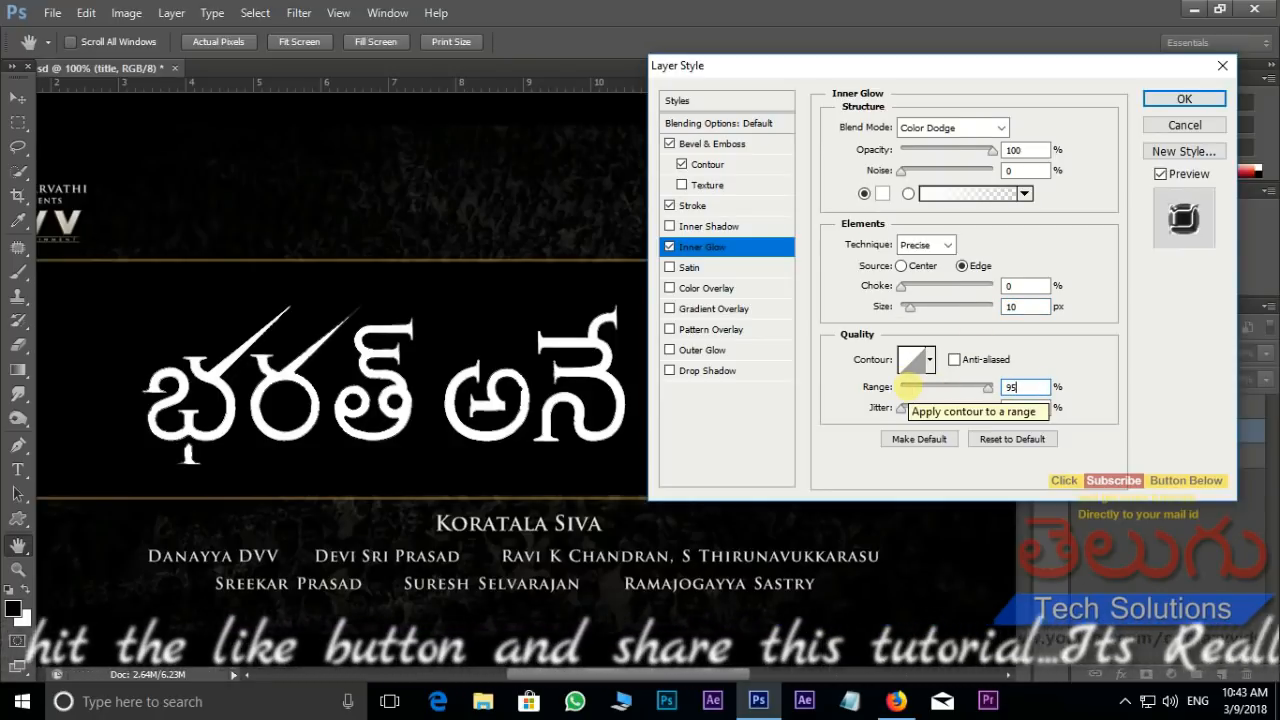
- Add a Satin effect to the title and give it the shallow cove-shaped contour
click(689, 267)
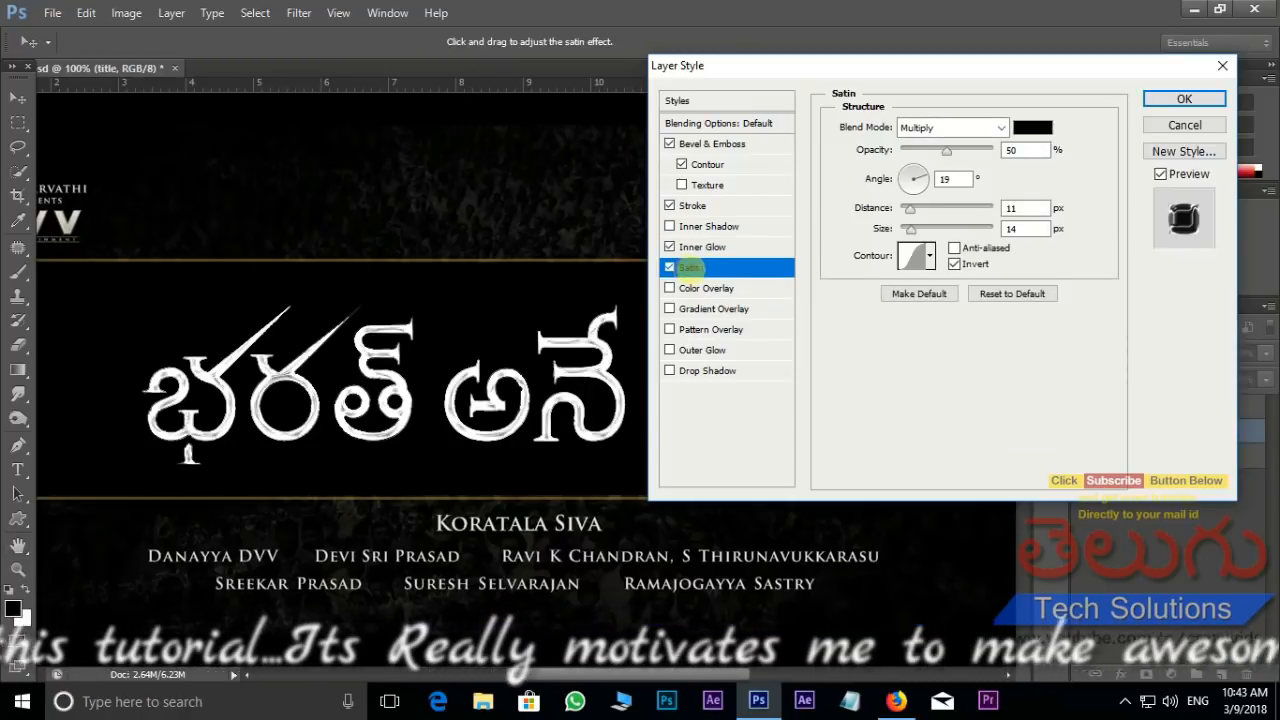
click(929, 256)
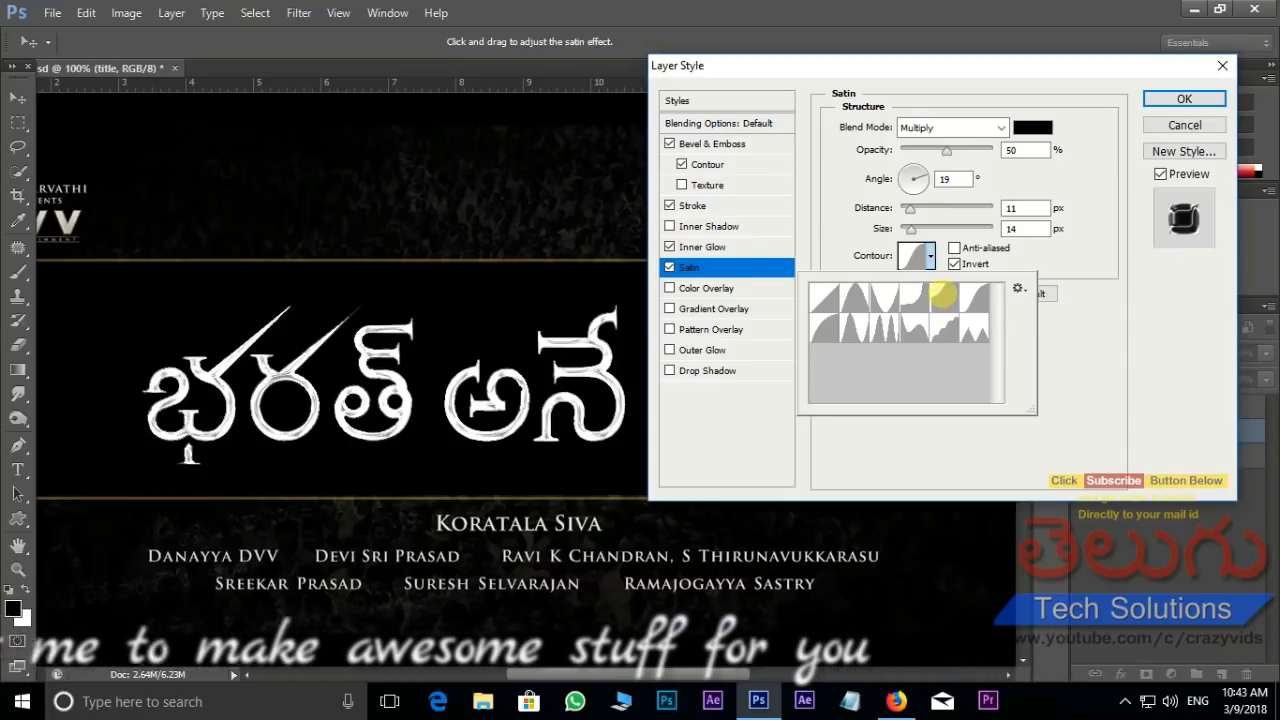
click(942, 293)
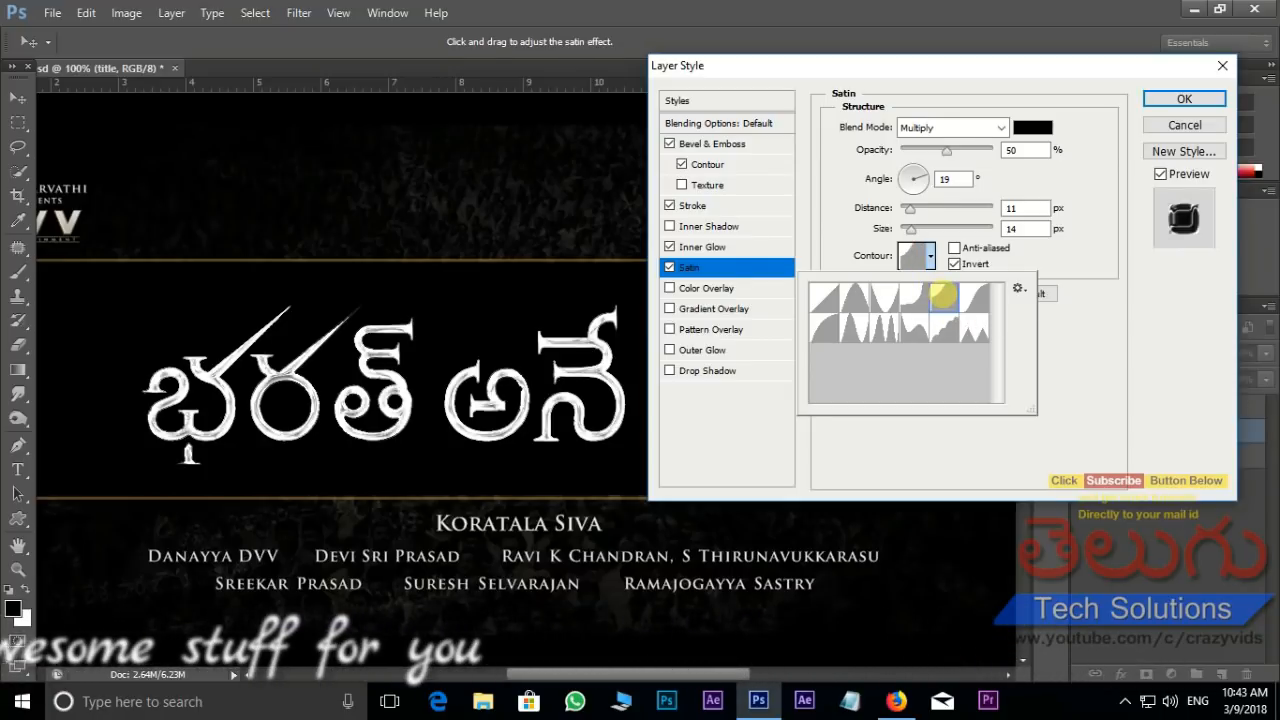
double_click(941, 294)
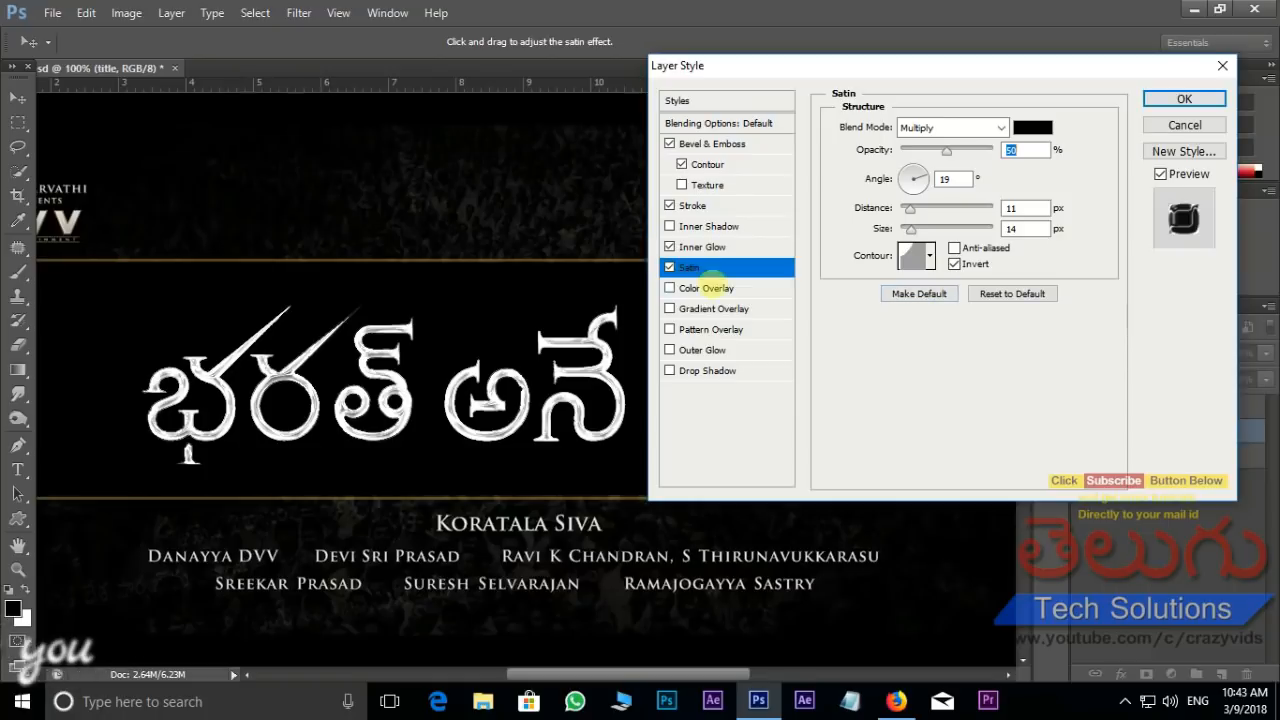
- Add a black (000000) Color Overlay to the title and set its opacity to 25%
click(669, 288)
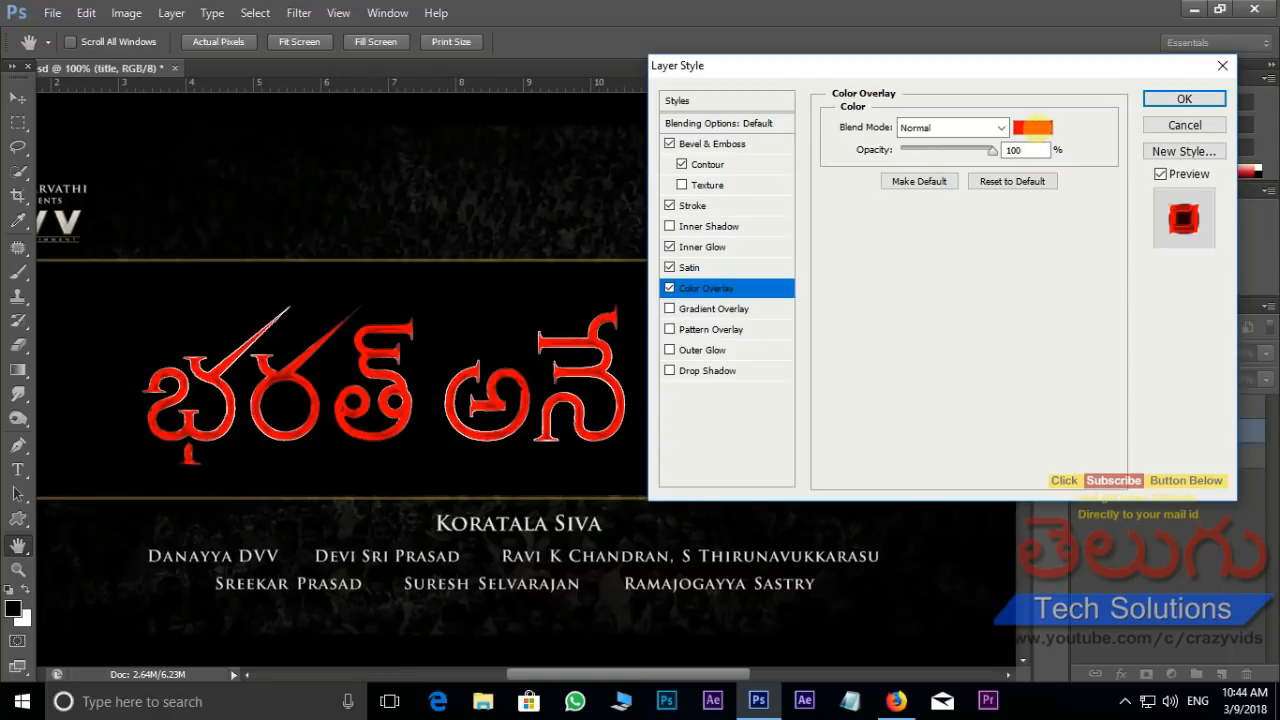
click(1034, 127)
drag(767, 624, 705, 675)
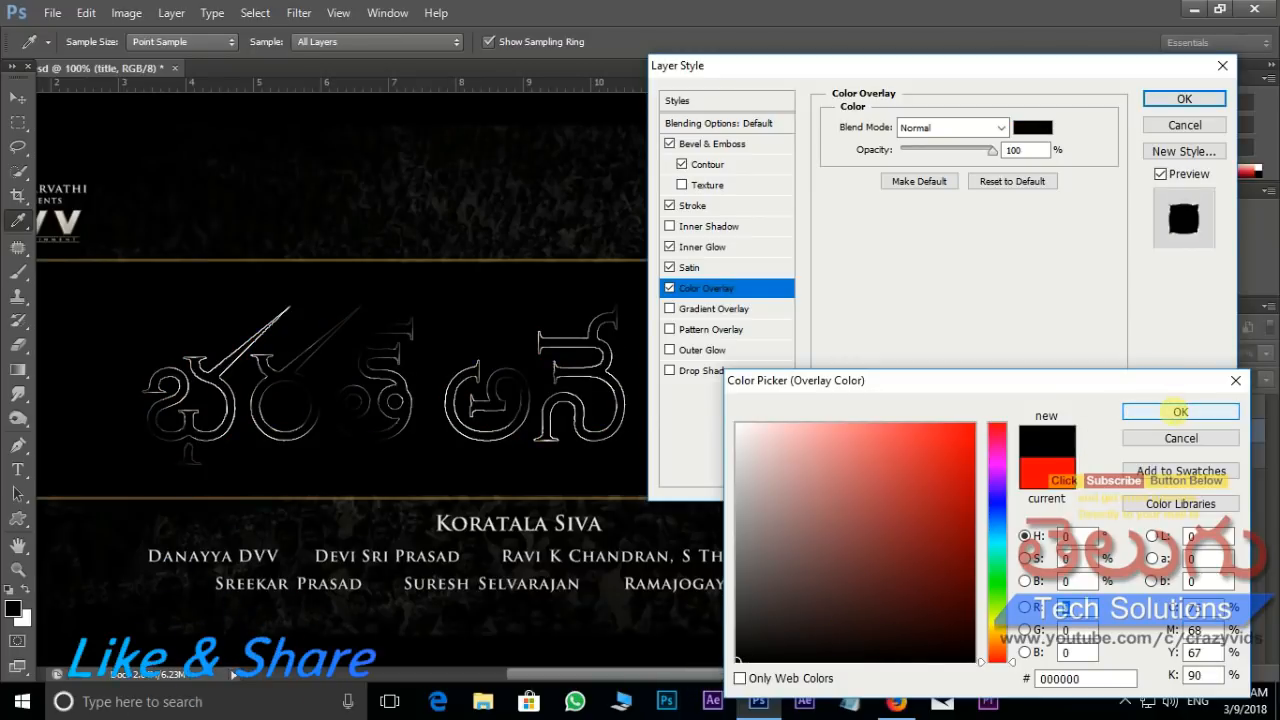
click(1178, 411)
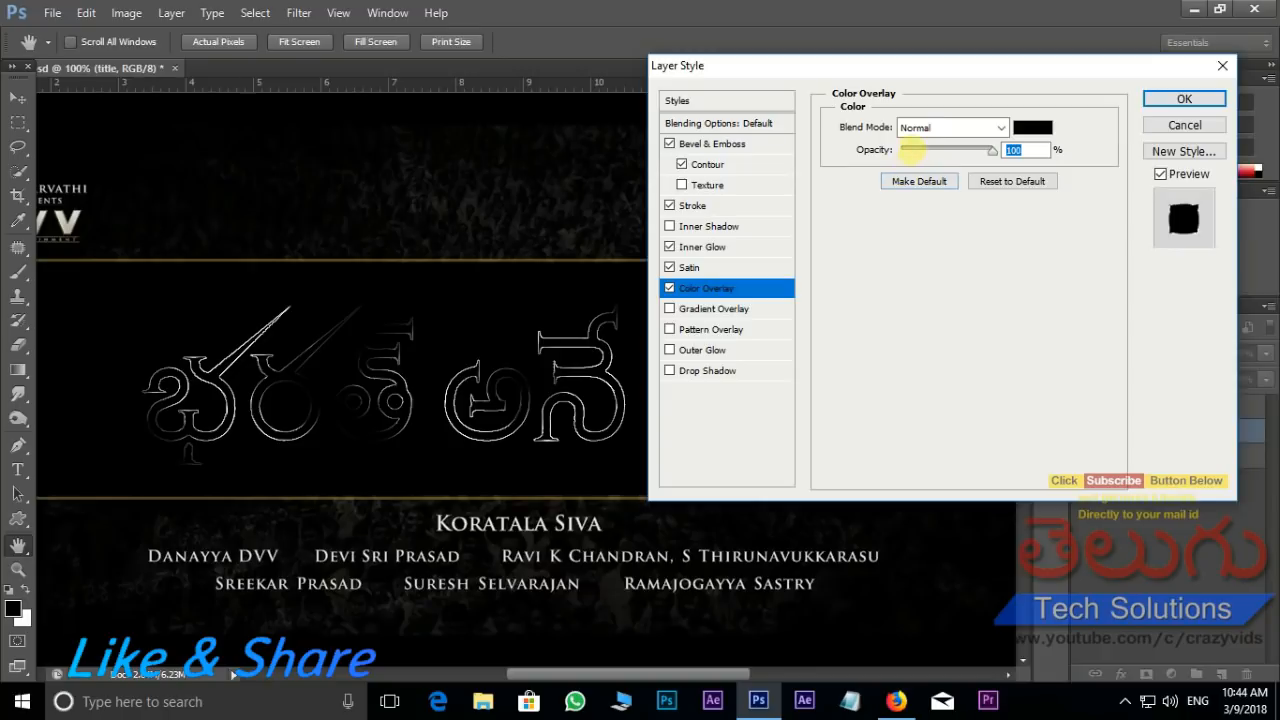
drag(990, 150, 913, 150)
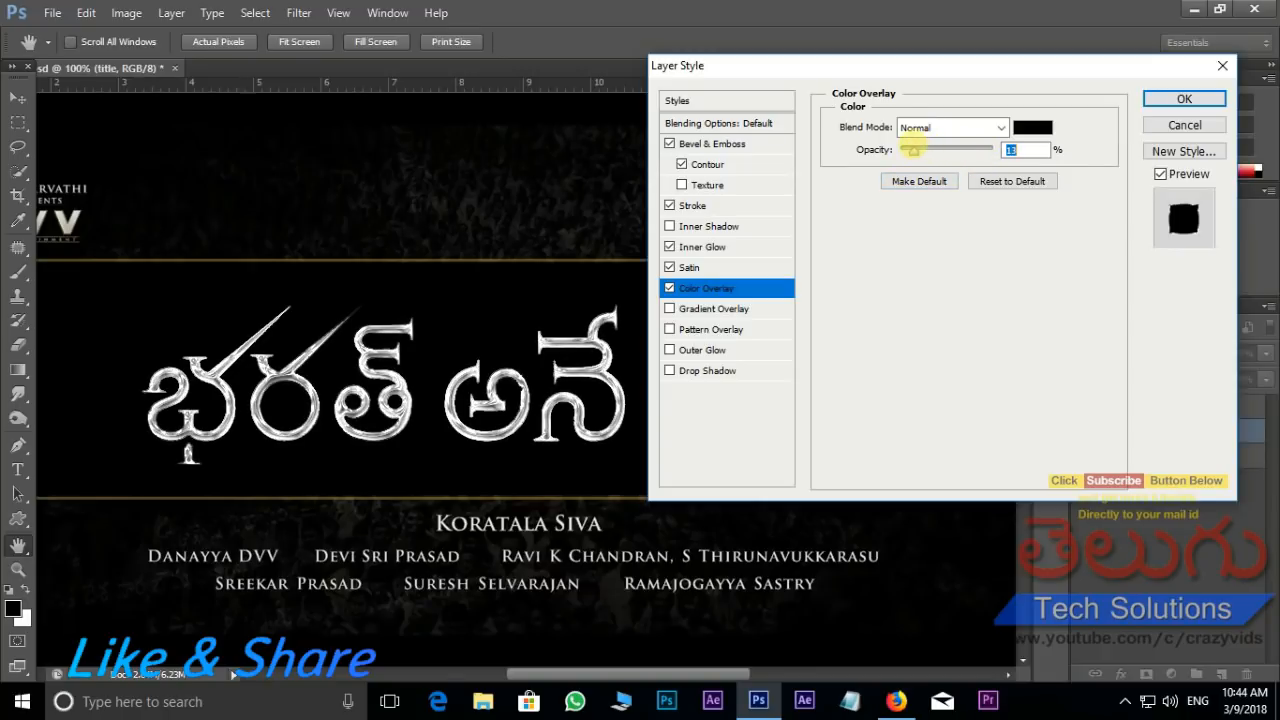
text(25)
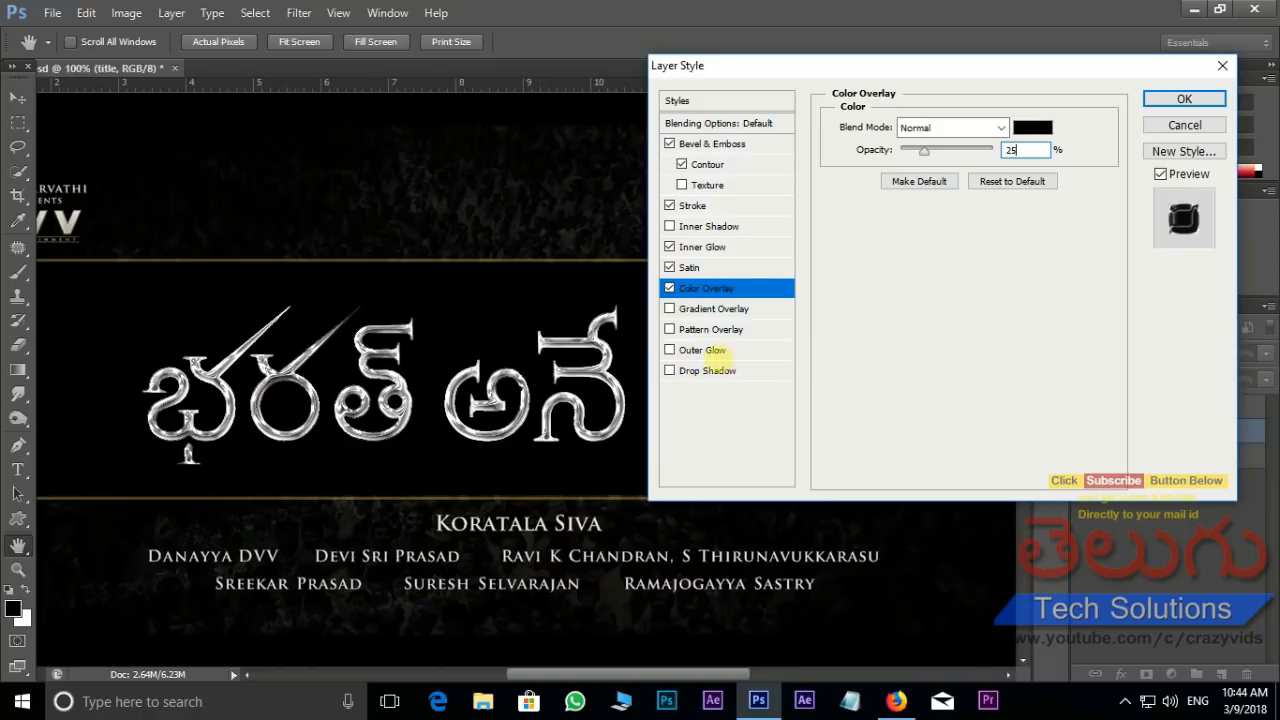
- Add a white (ffffff) Outer Glow with a size of 1 px and a range of 60%, and apply the layer styles
click(671, 350)
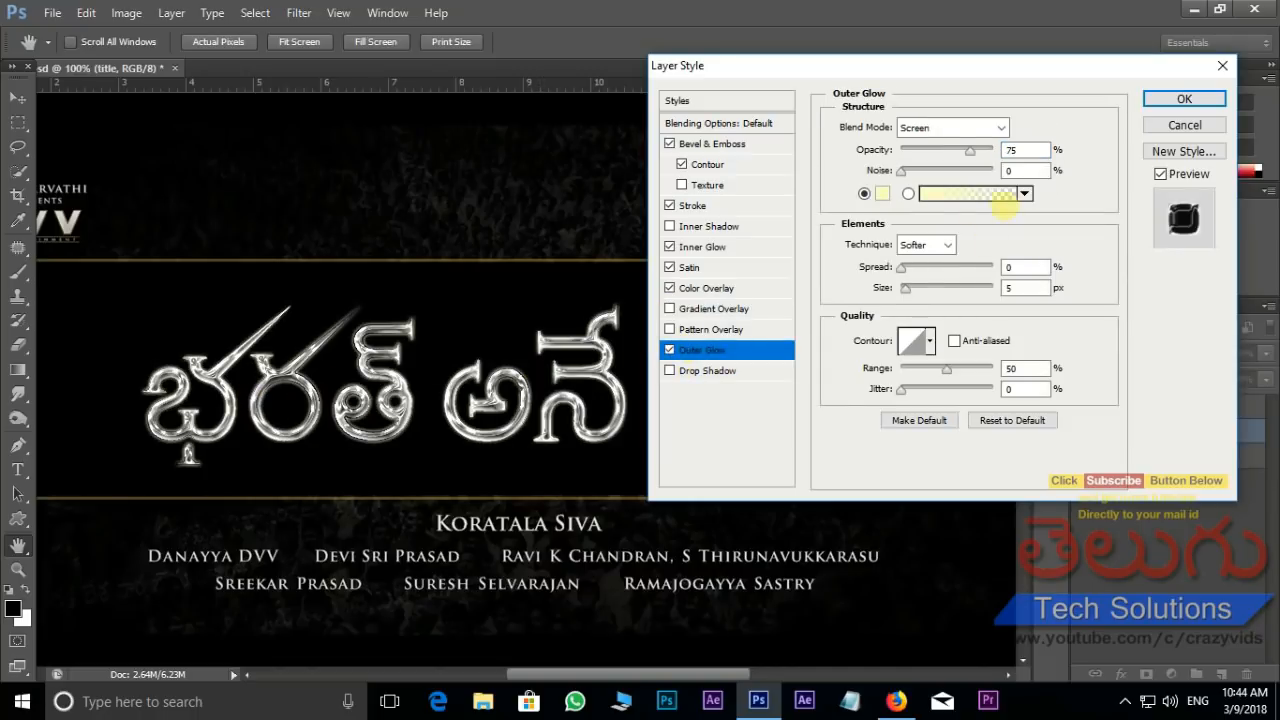
click(881, 193)
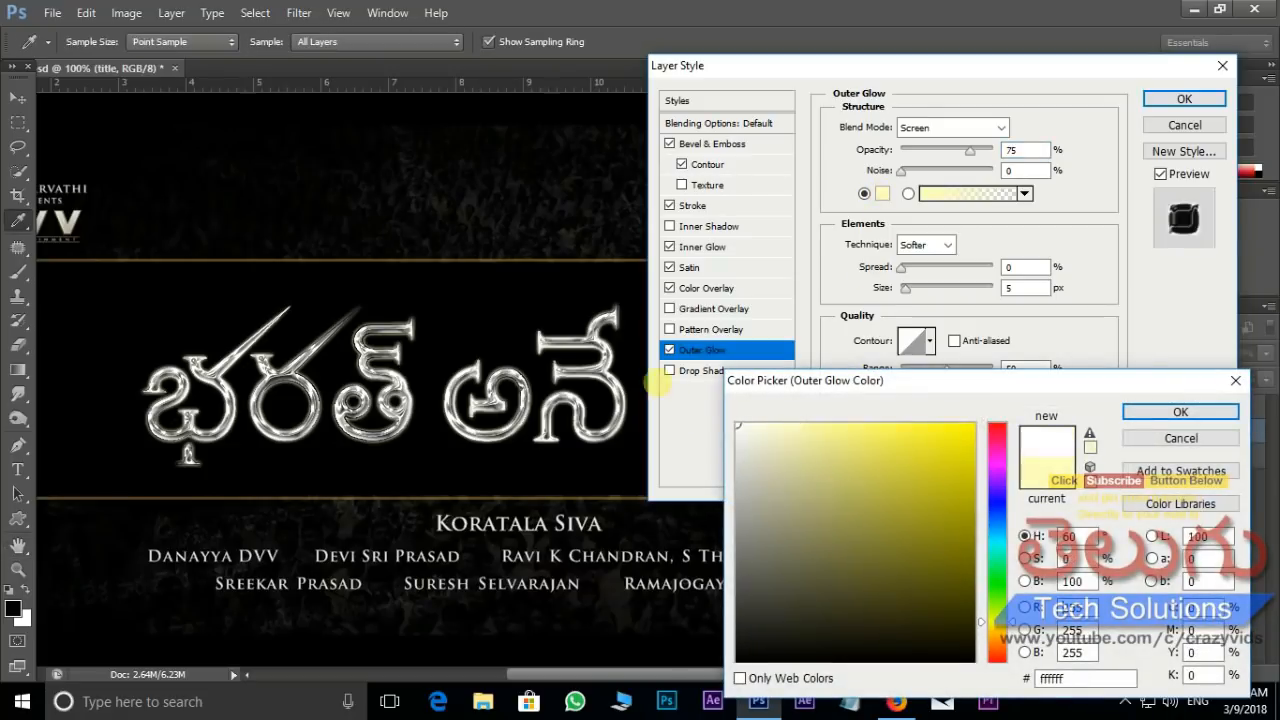
click(1180, 411)
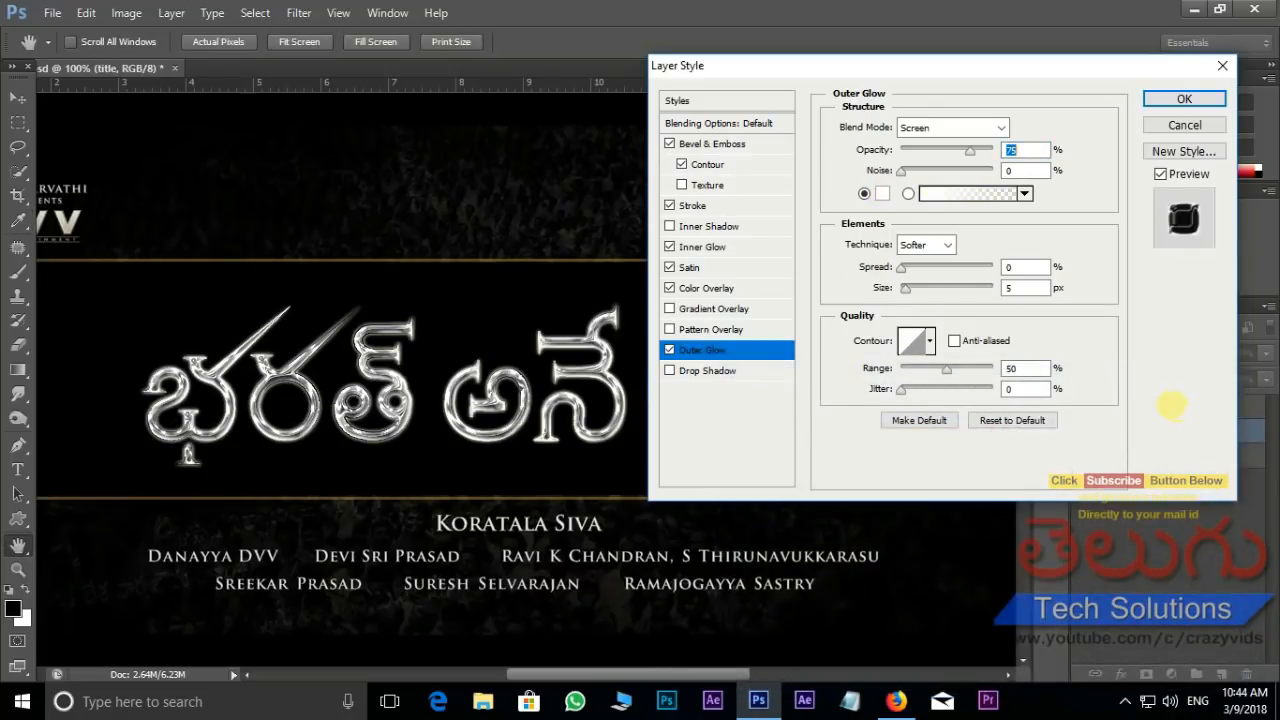
drag(905, 288, 903, 288)
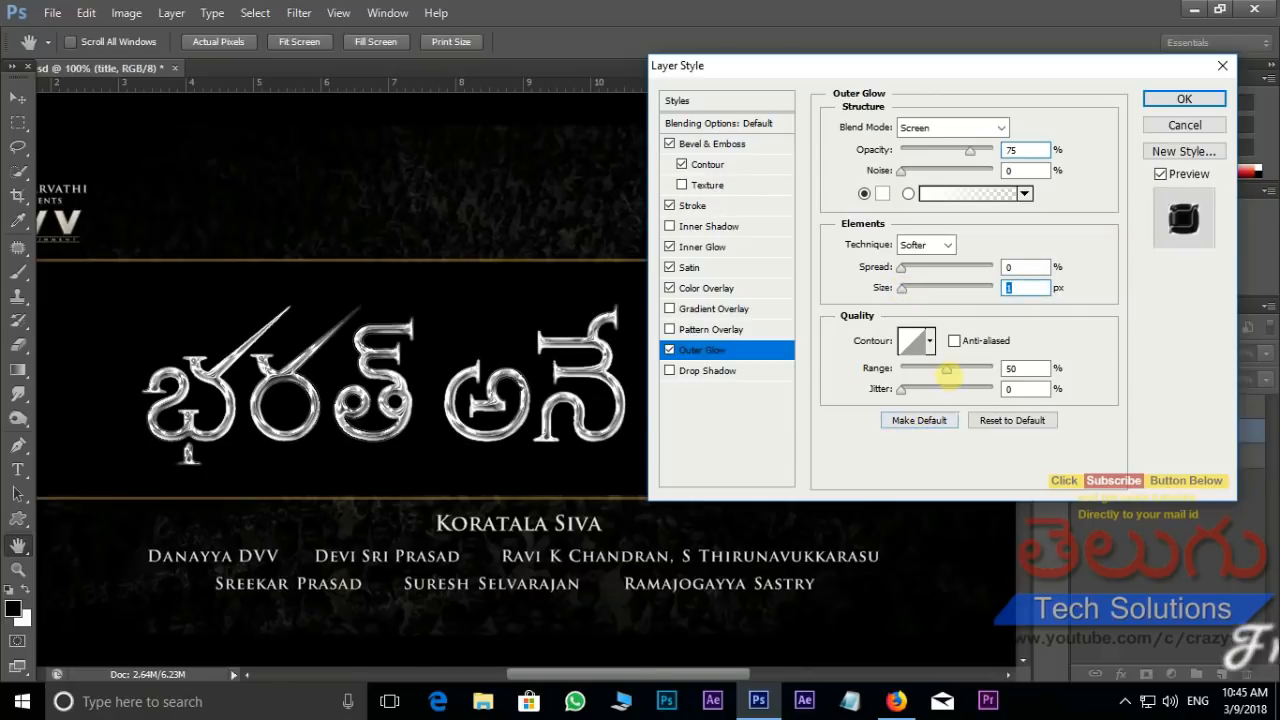
double_click(1020, 367)
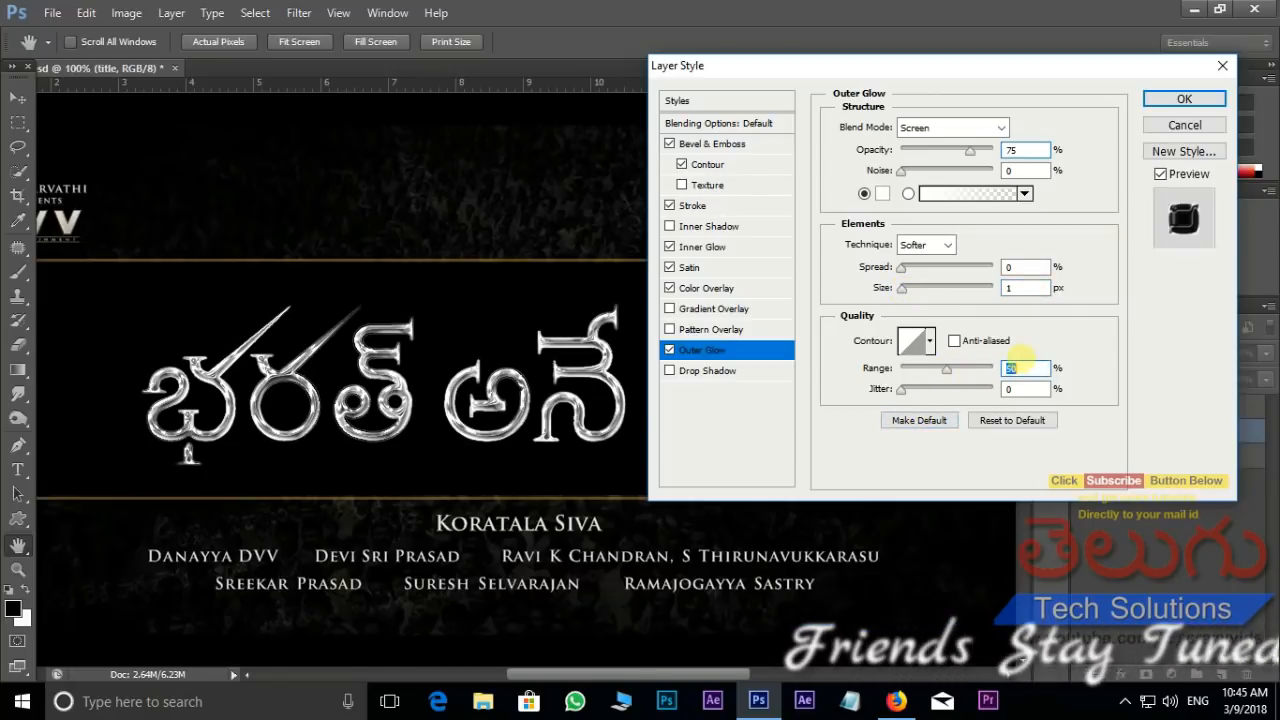
text(60)
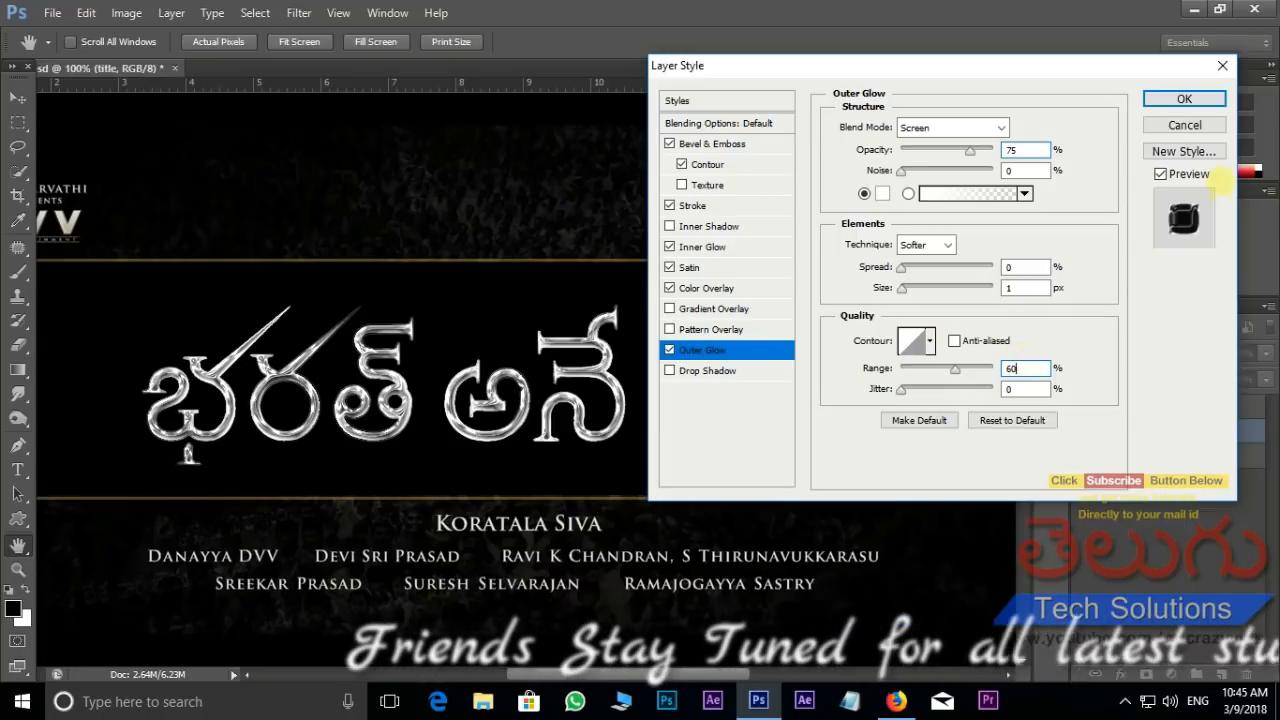
click(1184, 99)
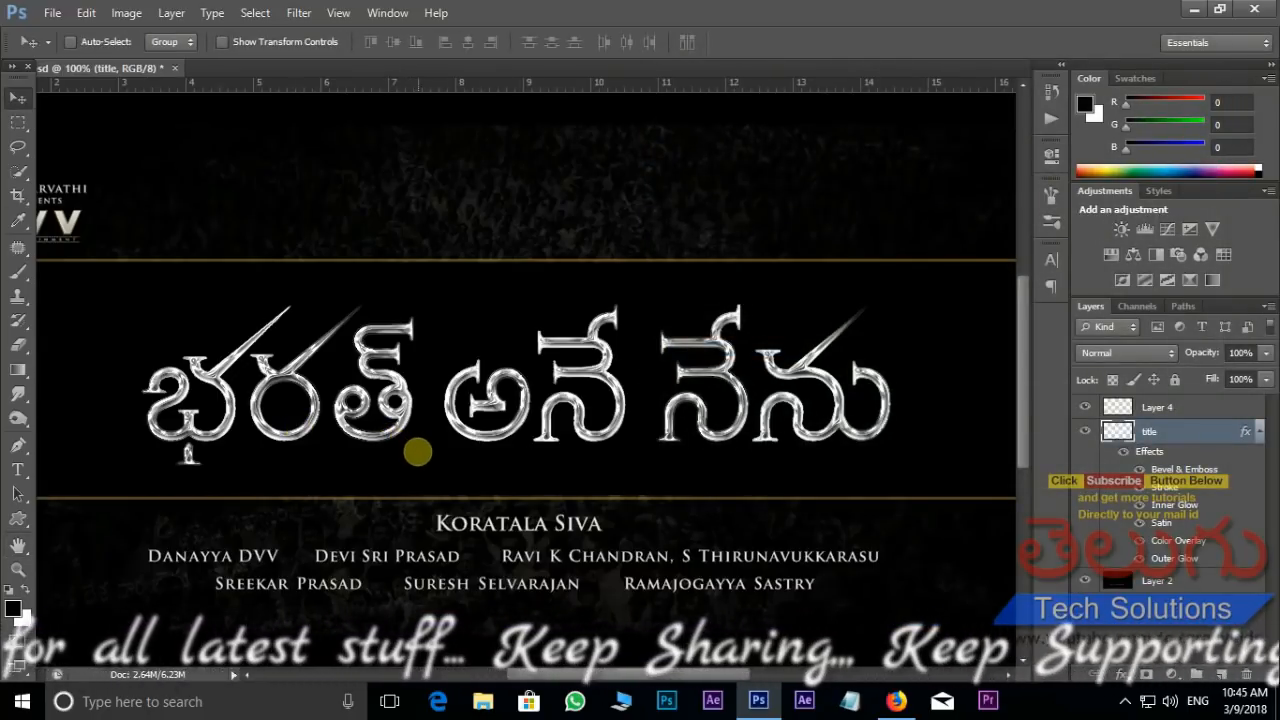
key(ctrl+plus)
key(ctrl+plus)
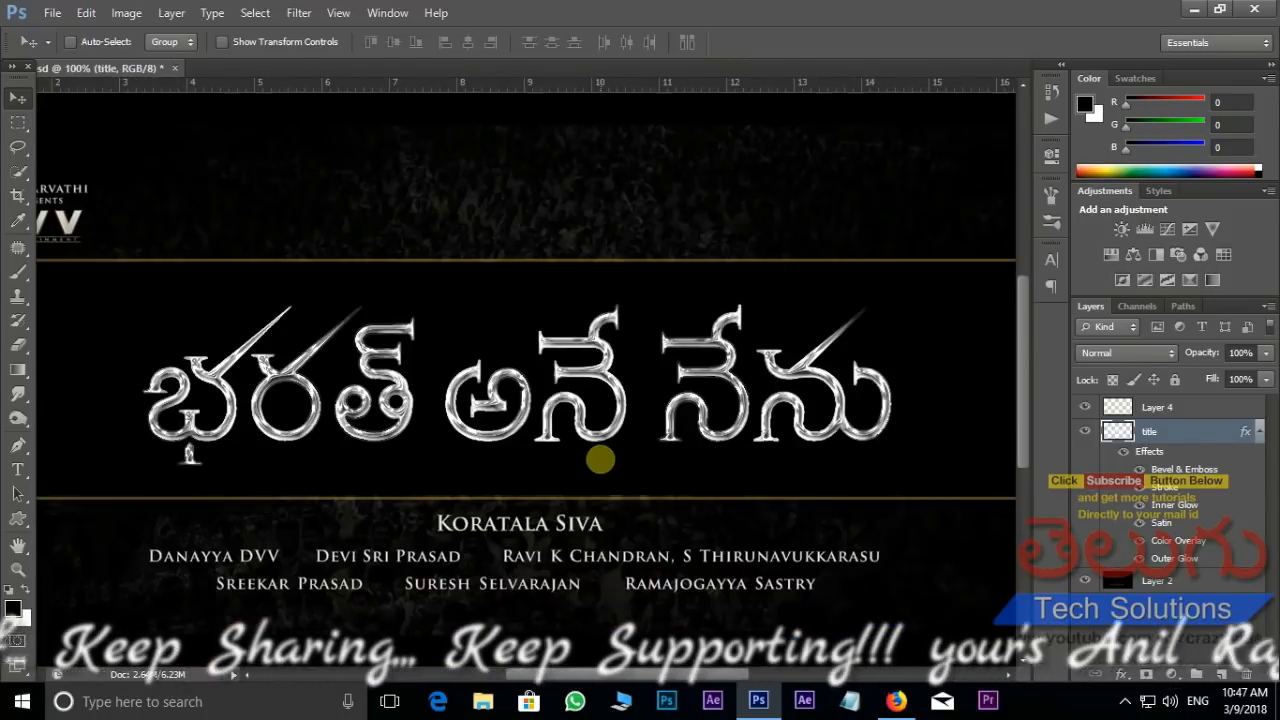